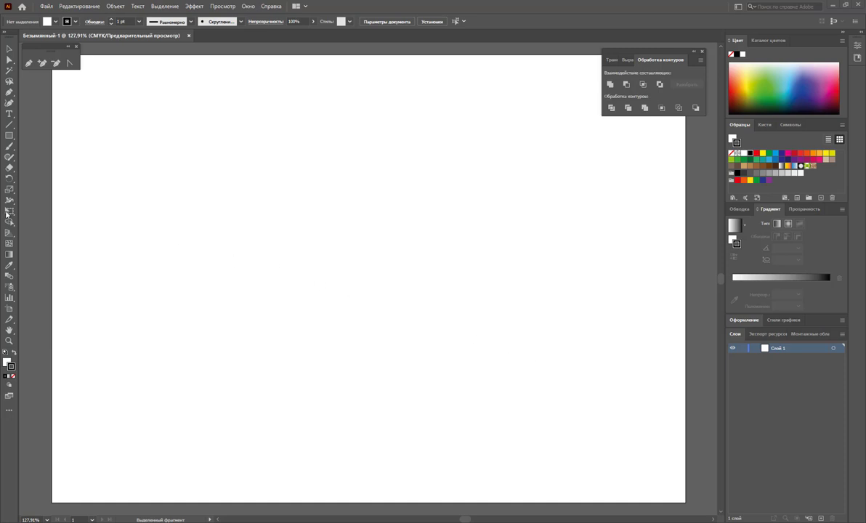
Tear off the rectangle tool group as a floating panel and draw a roughly 72.25 mm square mid-artboard
click(12, 138)
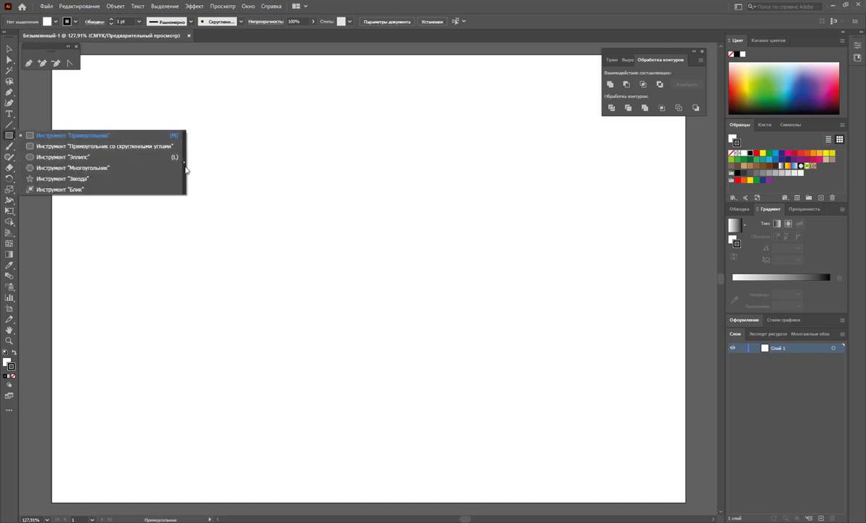
click(185, 169)
drag(54, 144, 56, 72)
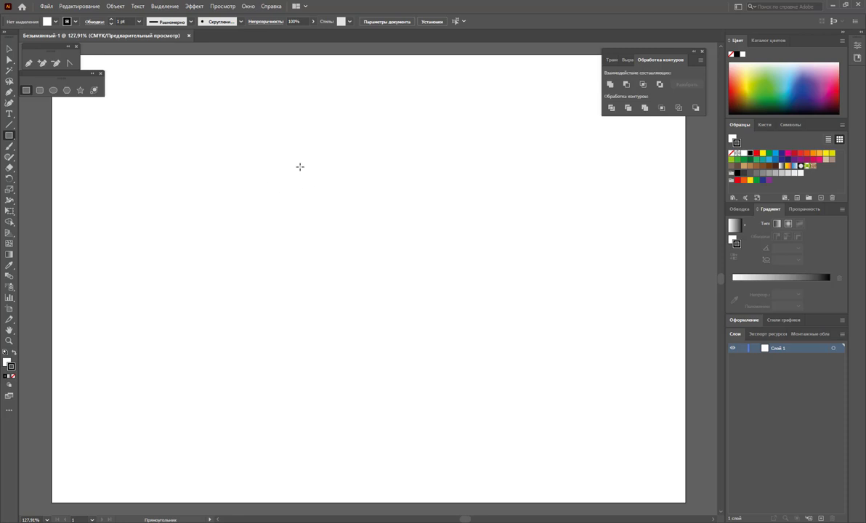
mouse_move(299, 166)
mouse_down()
mouse_move(458, 322)
mouse_move(442, 303)
mouse_move(453, 311)
mouse_move(453, 304)
mouse_up()
Rotate the square to 315° so it stands on one corner as a diamond
click(9, 50)
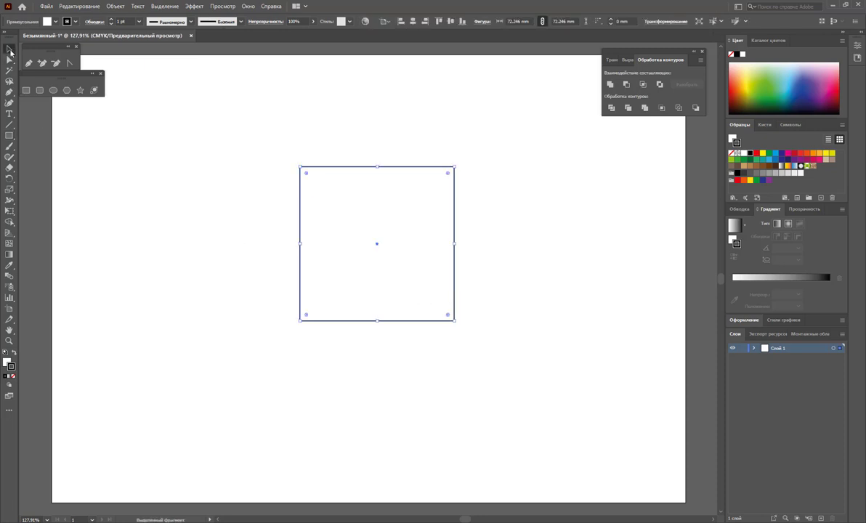
click(456, 336)
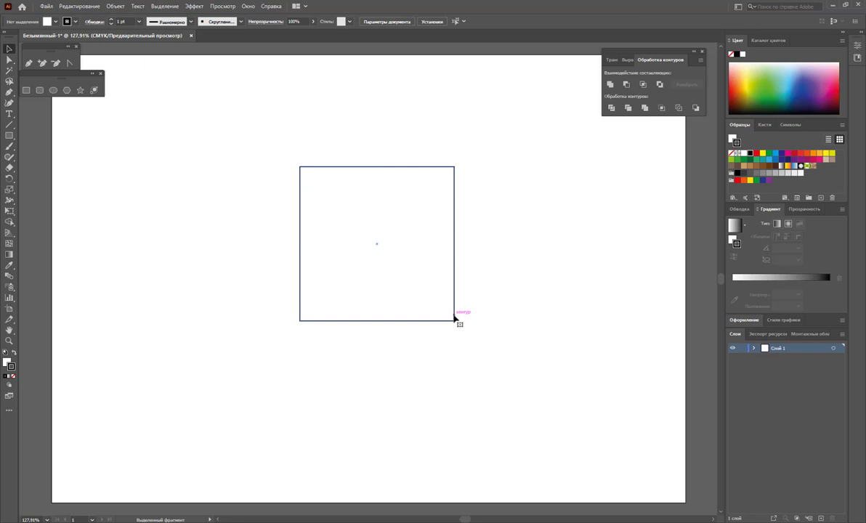
click(453, 320)
drag(458, 324, 405, 352)
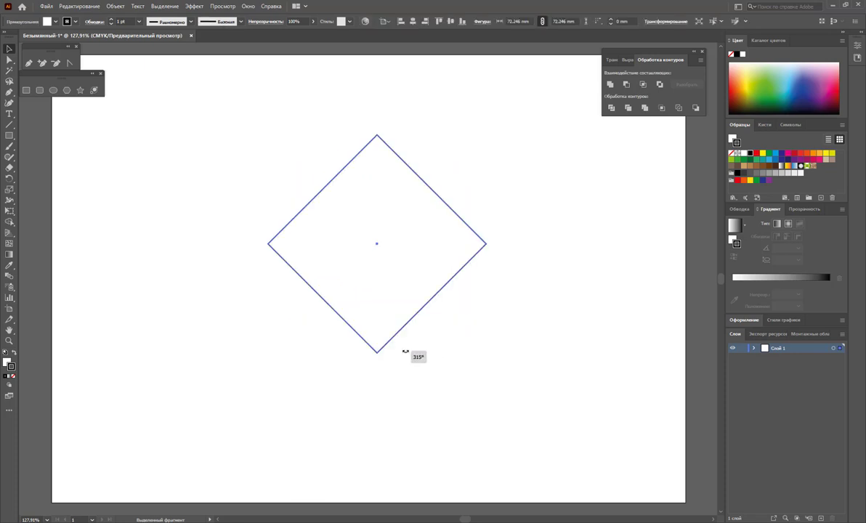
drag(406, 352, 403, 351)
Curve the diamond's upper-right and upper-left edges outward with the Anchor Point tool into heart lobes
click(10, 92)
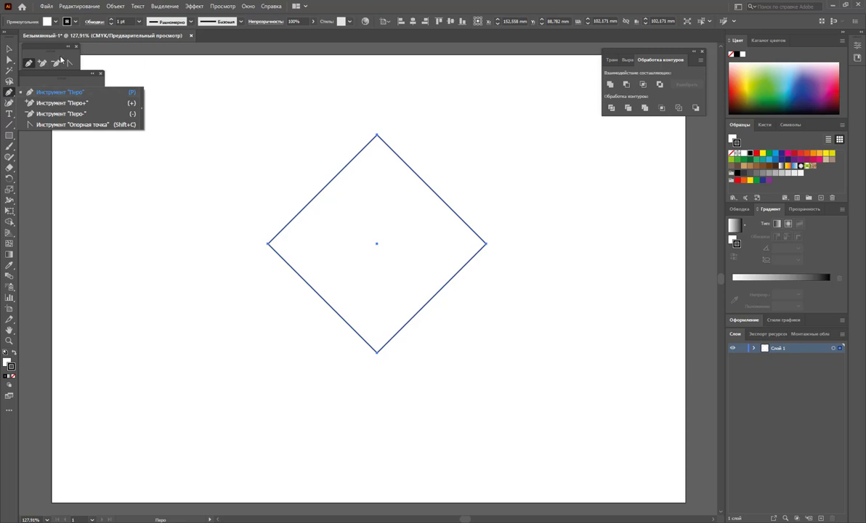
click(66, 63)
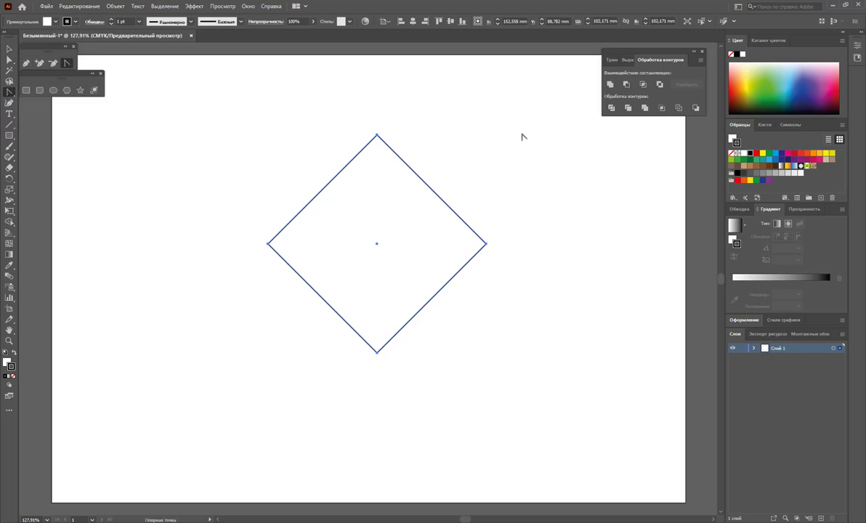
click(9, 49)
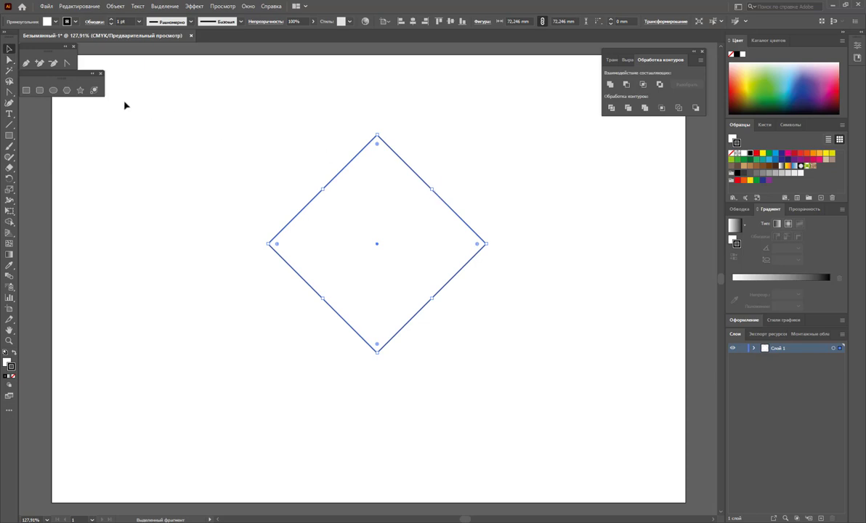
click(66, 63)
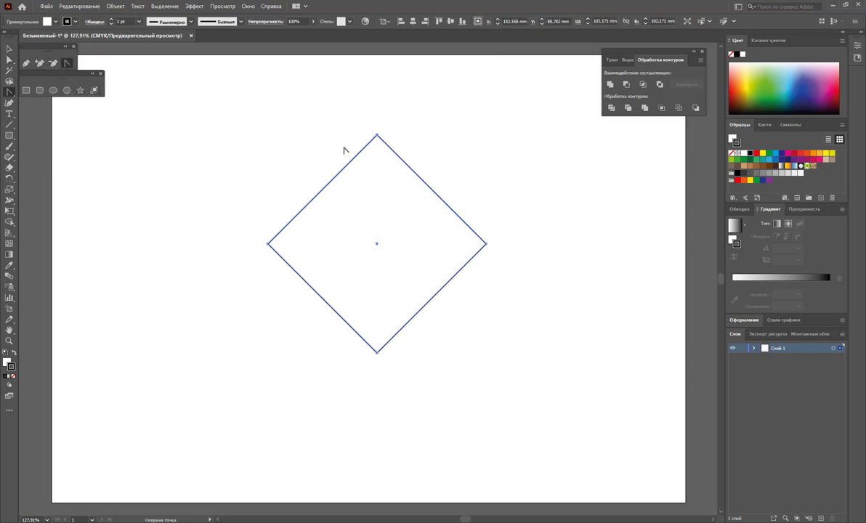
drag(433, 190, 498, 126)
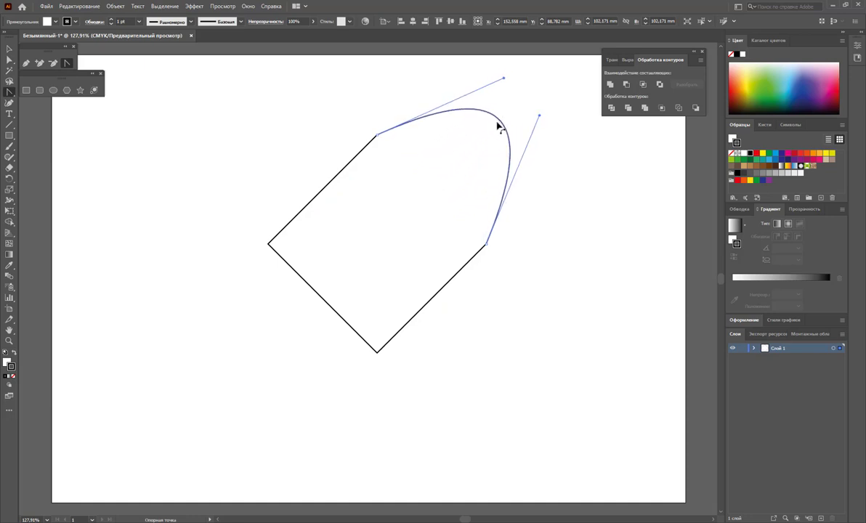
mouse_move(499, 126)
mouse_down()
mouse_move(483, 120)
mouse_move(488, 128)
mouse_move(456, 159)
mouse_move(495, 135)
mouse_move(503, 149)
mouse_move(494, 164)
mouse_move(516, 141)
mouse_up()
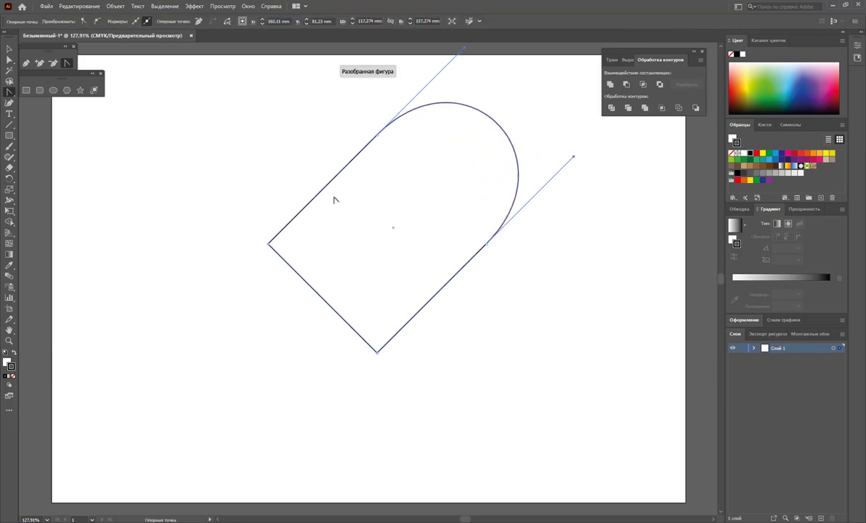
mouse_move(326, 186)
mouse_down()
mouse_move(253, 120)
mouse_move(260, 127)
mouse_up()
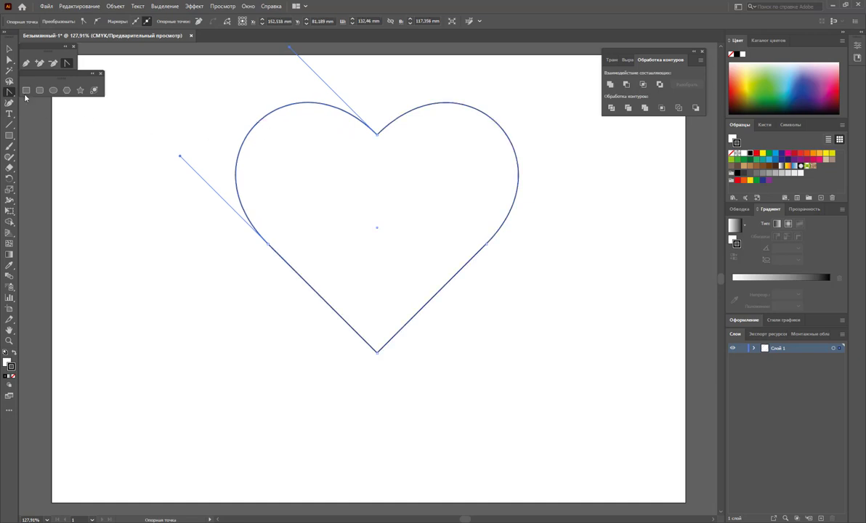
click(10, 48)
click(148, 251)
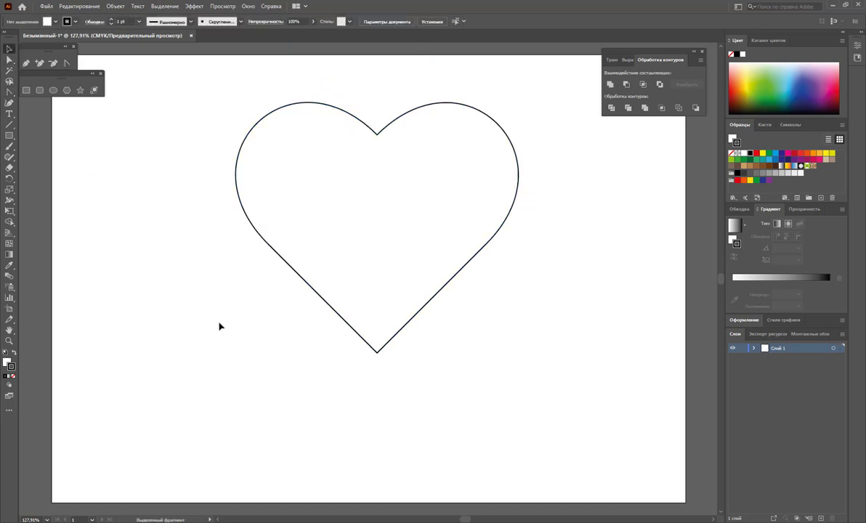
Resize the heart, move it right and down, then stretch it larger
drag(482, 395, 269, 321)
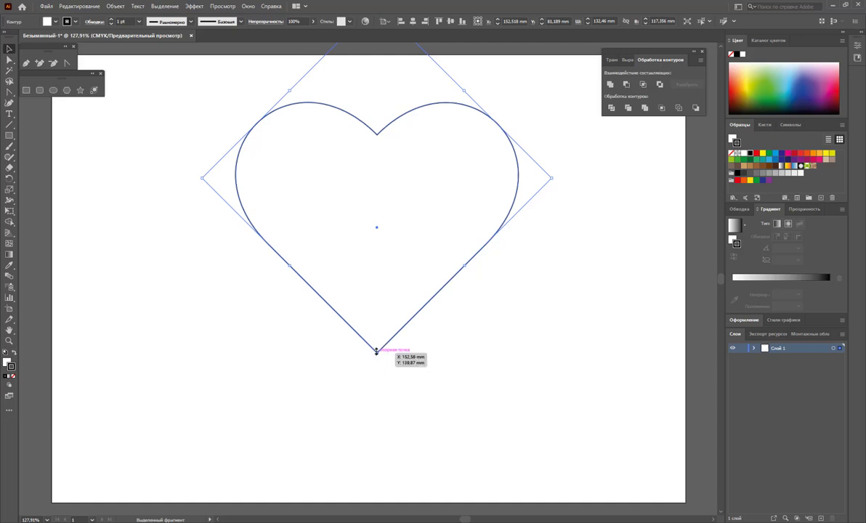
scroll(448, 188, up, 1)
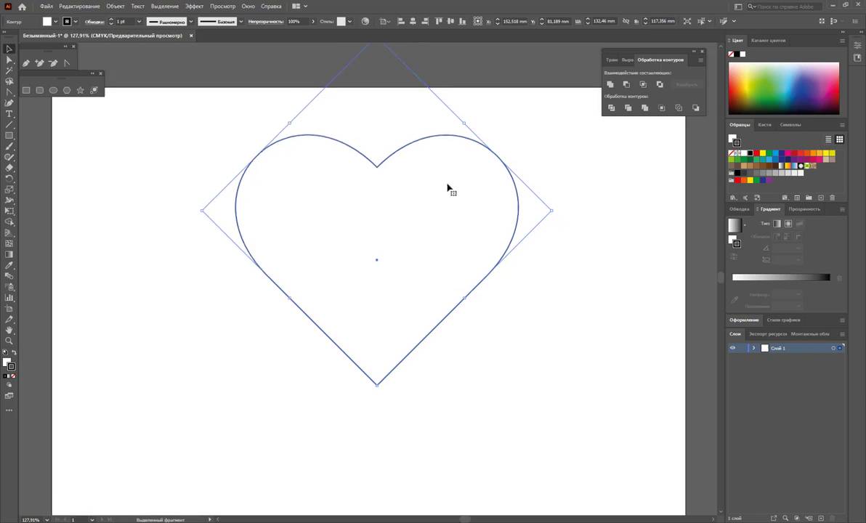
scroll(448, 187, down, 1)
scroll(518, 195, up, 1)
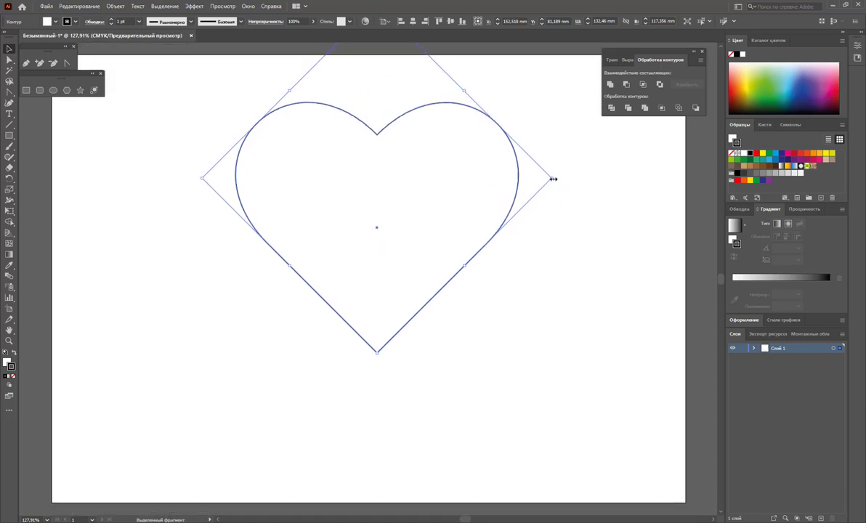
drag(553, 178, 486, 192)
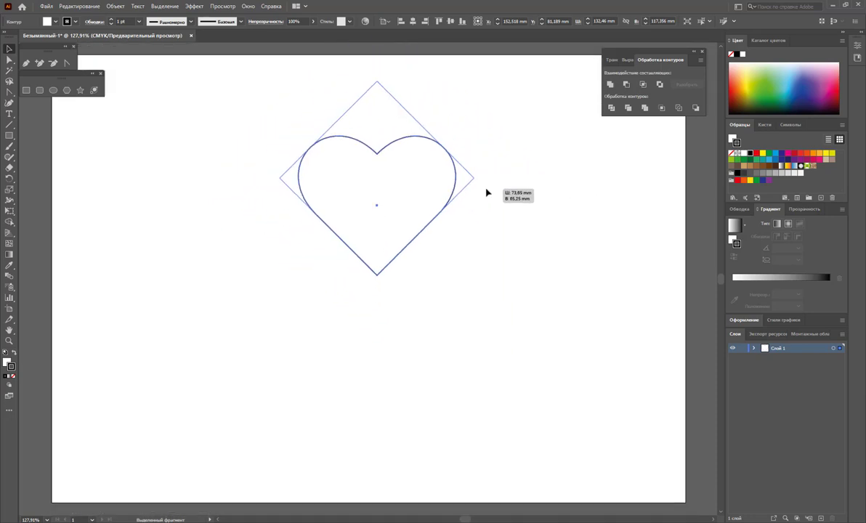
drag(462, 194, 584, 294)
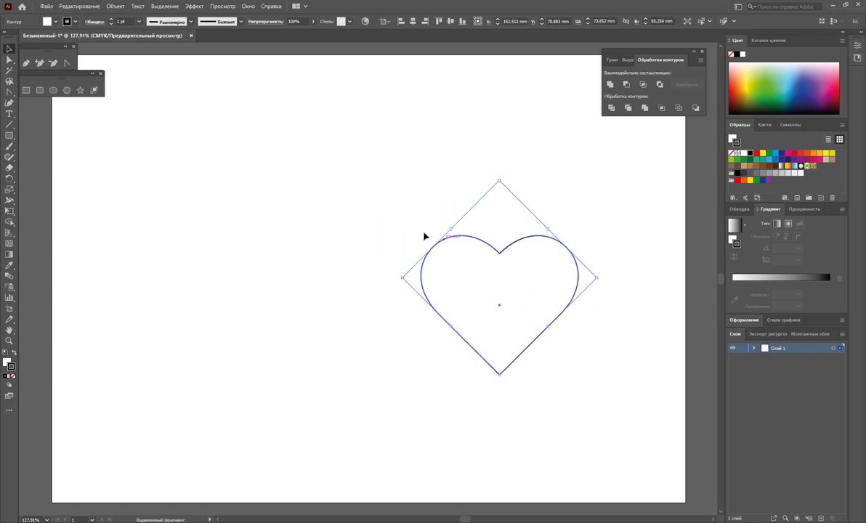
drag(500, 179, 500, 120)
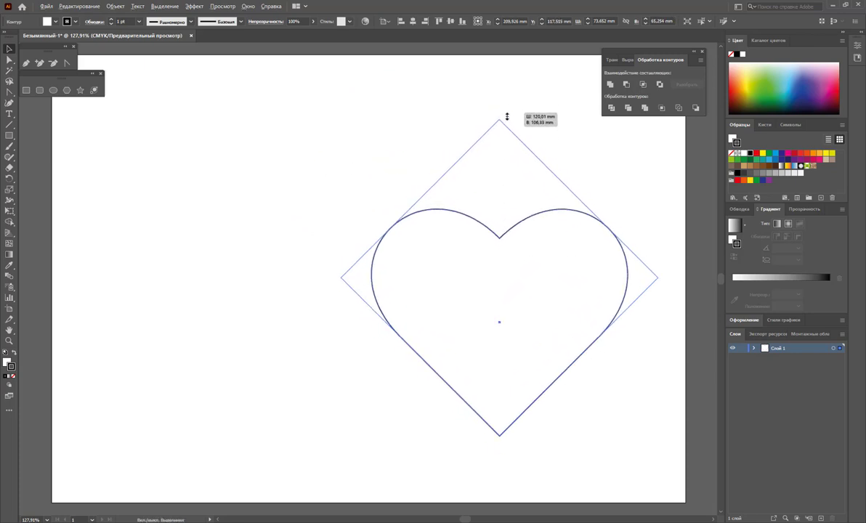
Alt-drag an identical copy of the heart to its left
click(517, 207)
mouse_move(517, 207)
mouse_down()
mouse_move(236, 202)
mouse_move(244, 204)
mouse_up()
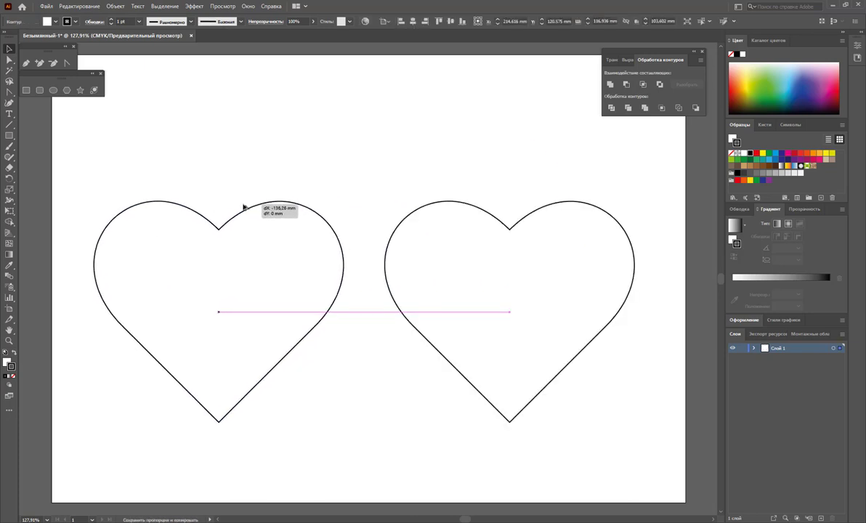
click(323, 193)
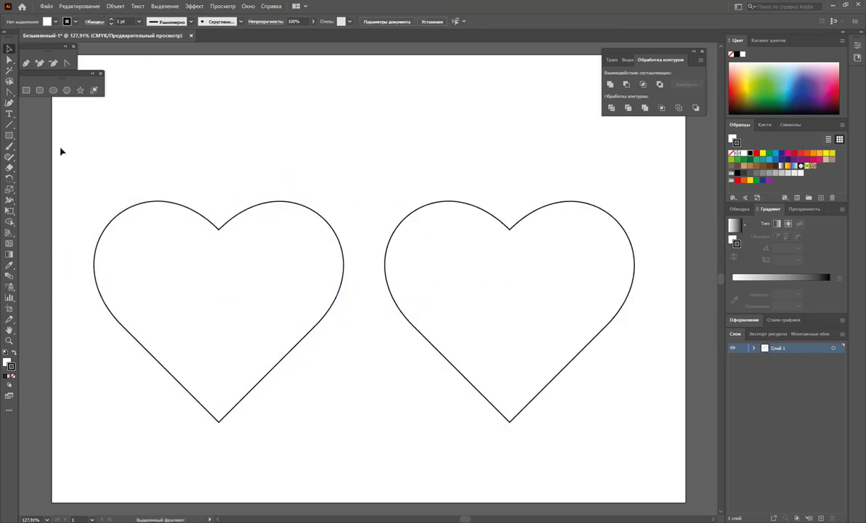
Draw a small pink-filled rectangle near the top and copy it right with a crimson fill
click(26, 89)
drag(198, 82, 278, 109)
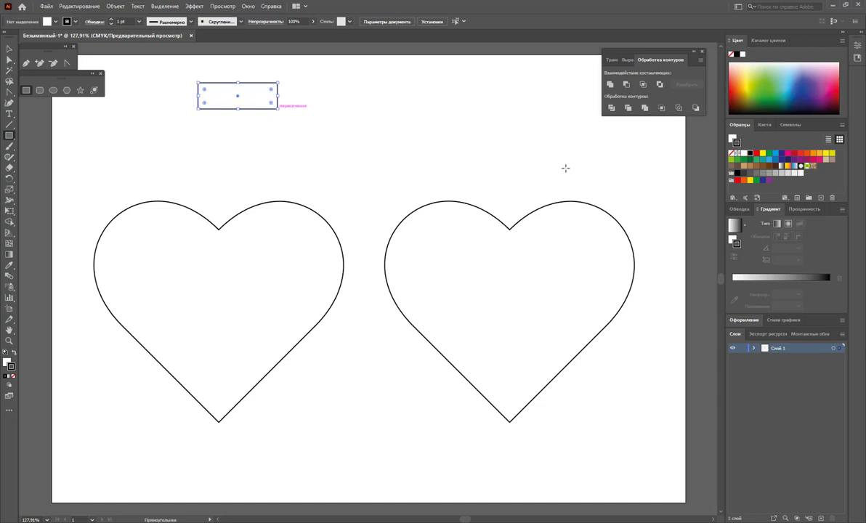
click(819, 159)
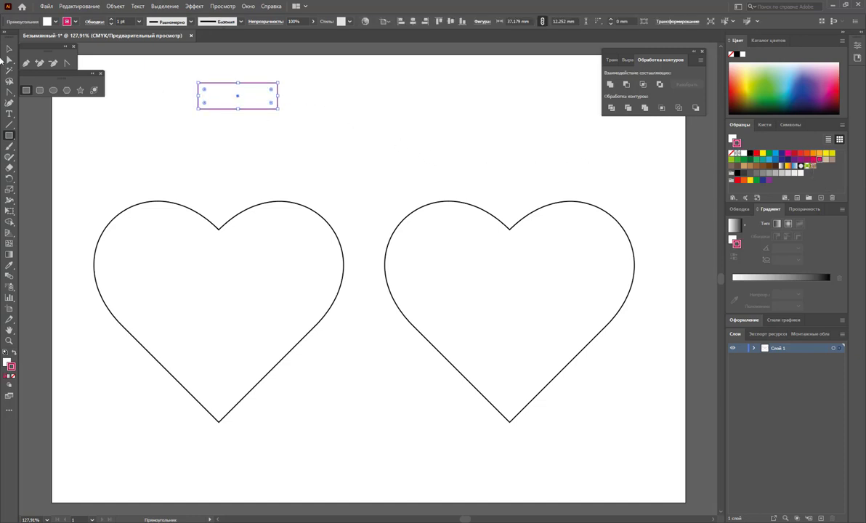
click(9, 48)
click(14, 352)
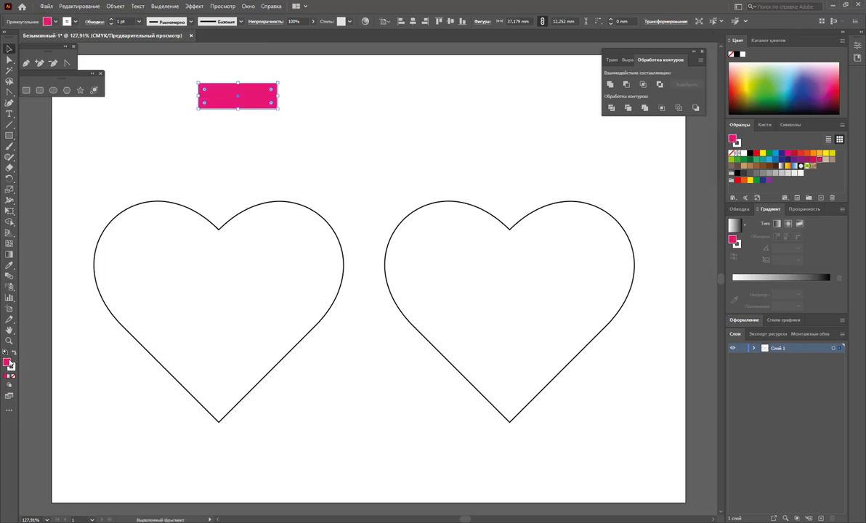
drag(257, 102, 348, 102)
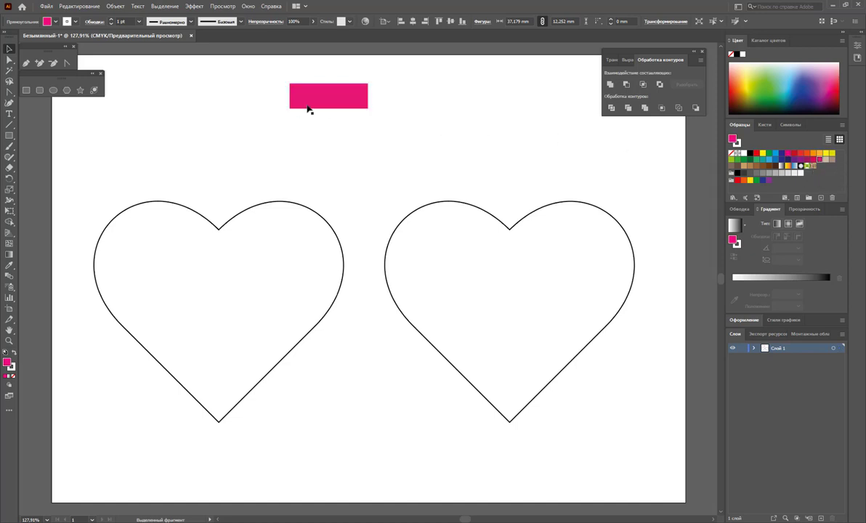
drag(311, 105, 407, 105)
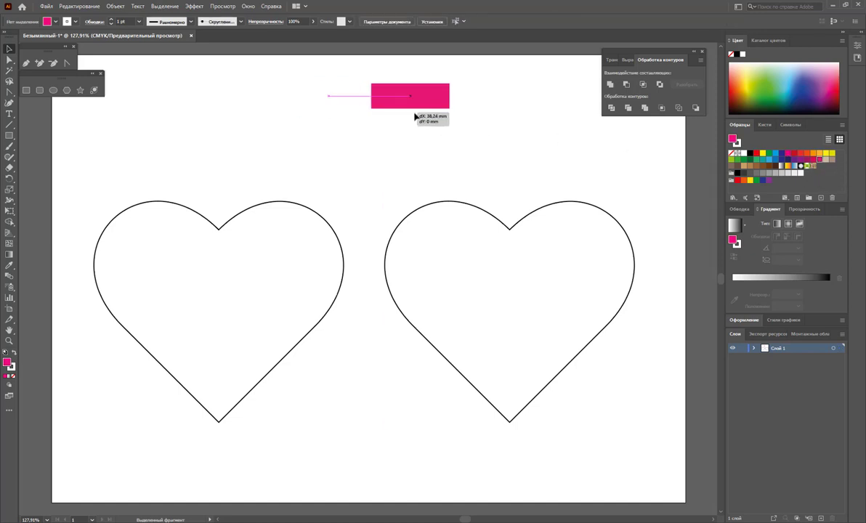
click(813, 159)
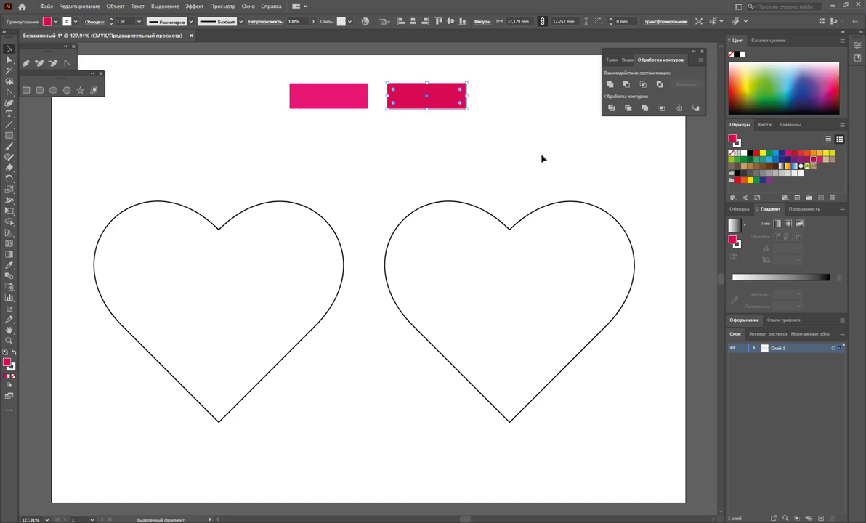
Delete the pink rectangle and repeat the crimson copy with Ctrl+D into a row of four
click(346, 106)
key(Delete)
mouse_move(444, 101)
mouse_down()
mouse_move(273, 114)
mouse_move(283, 109)
mouse_up()
key(ctrl+d)
key(ctrl+d)
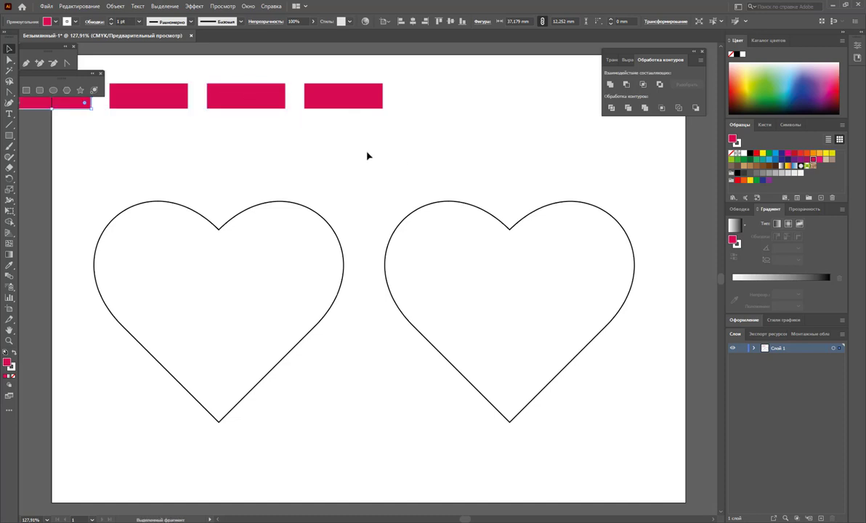
mouse_move(398, 158)
mouse_down()
mouse_move(70, 109)
mouse_move(229, 111)
mouse_up()
Recolour the rightmost rectangle a dark magenta in the Color Picker
click(522, 106)
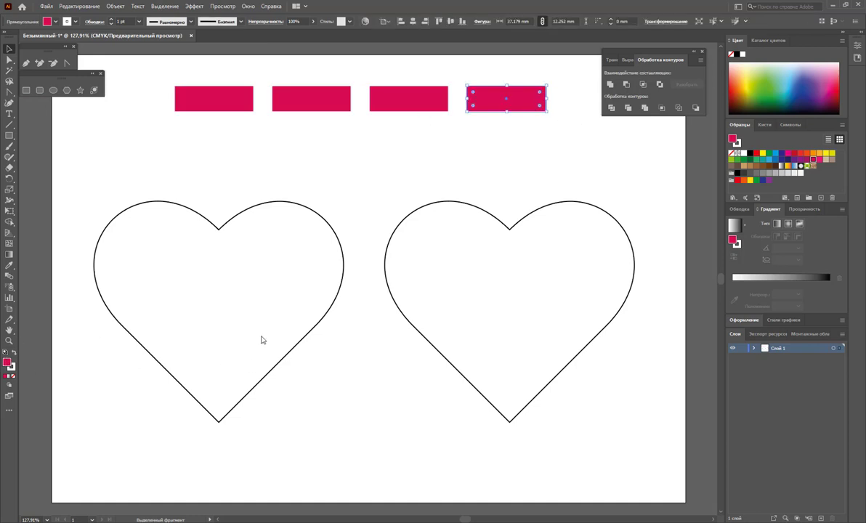
double_click(7, 363)
click(636, 142)
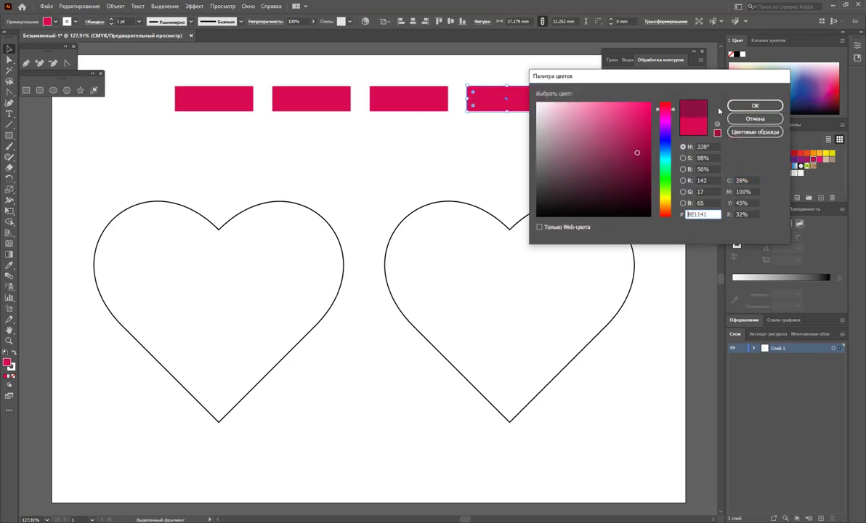
click(755, 105)
Give the second rectangle from the left a lighter pink fill
click(312, 101)
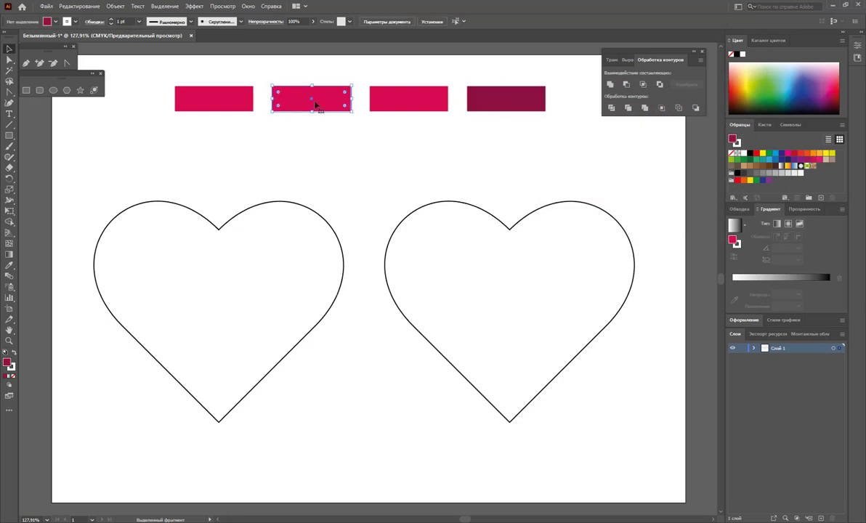
double_click(7, 362)
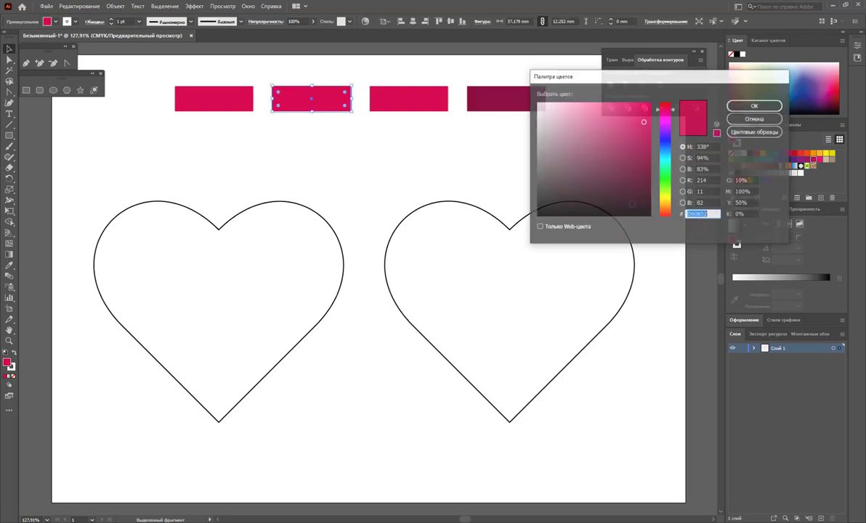
click(628, 112)
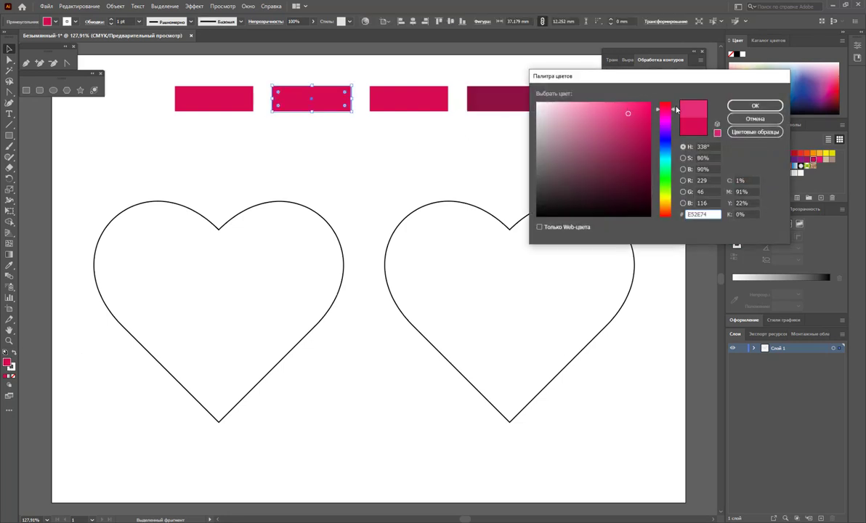
click(754, 105)
click(375, 150)
click(301, 94)
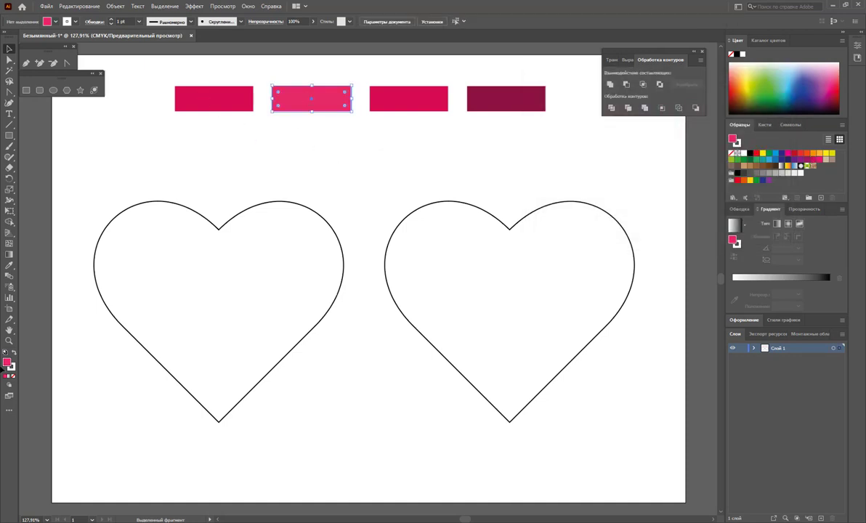
double_click(8, 363)
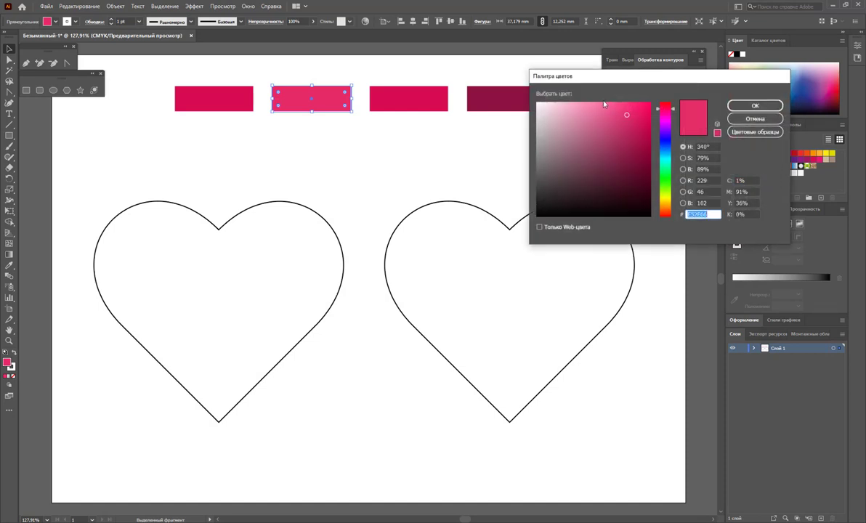
click(617, 109)
click(673, 107)
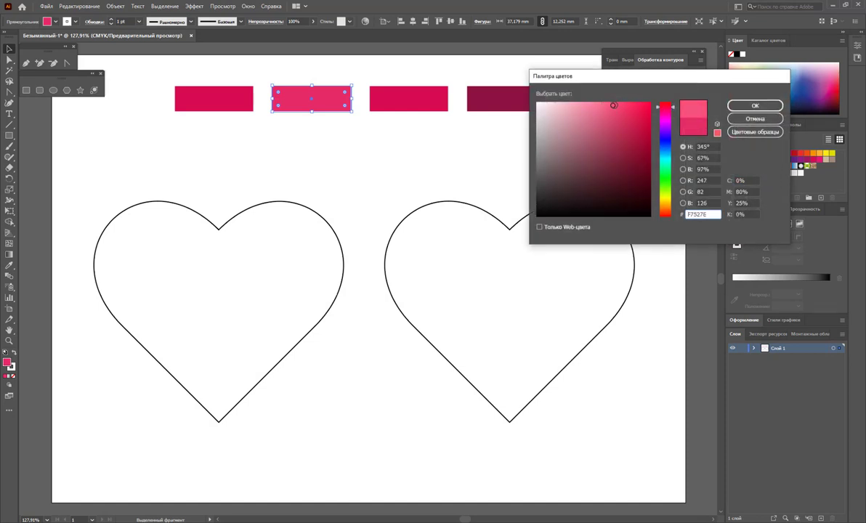
click(733, 105)
Fill the leftmost rectangle with a pale pink, about EF9AA2
click(207, 107)
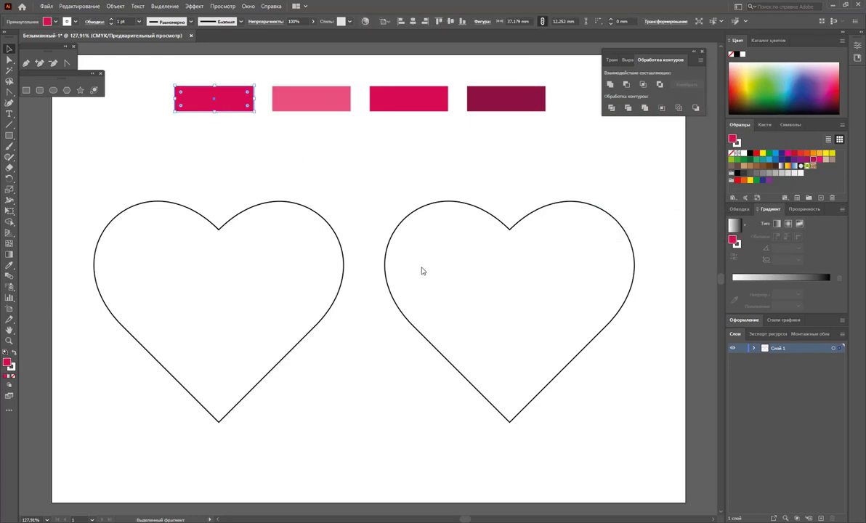
double_click(6, 362)
click(580, 106)
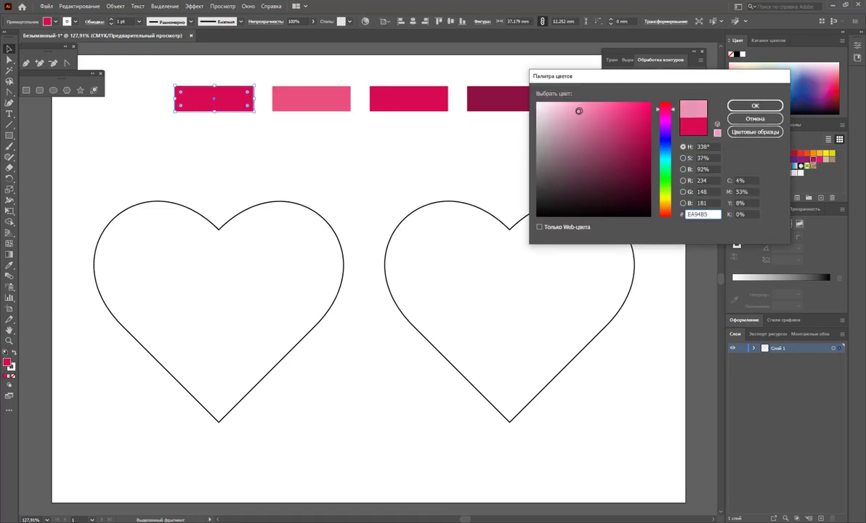
drag(672, 110, 672, 105)
drag(579, 111, 578, 107)
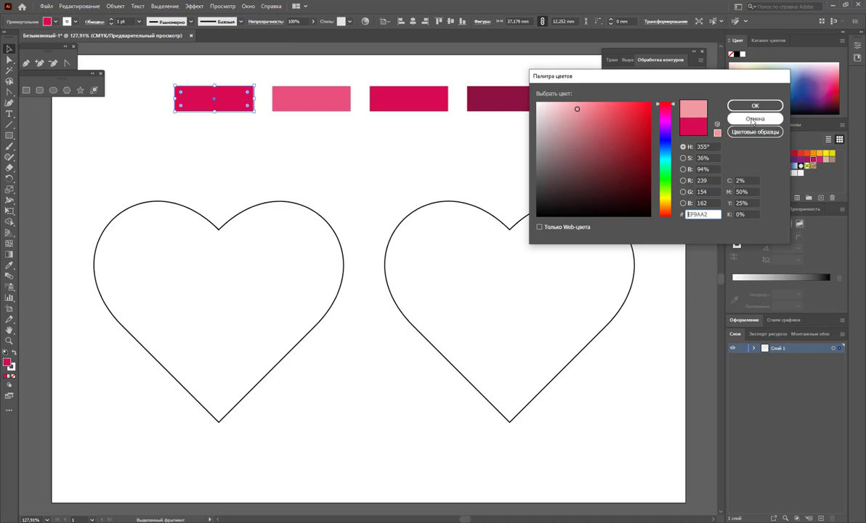
key(Return)
click(374, 137)
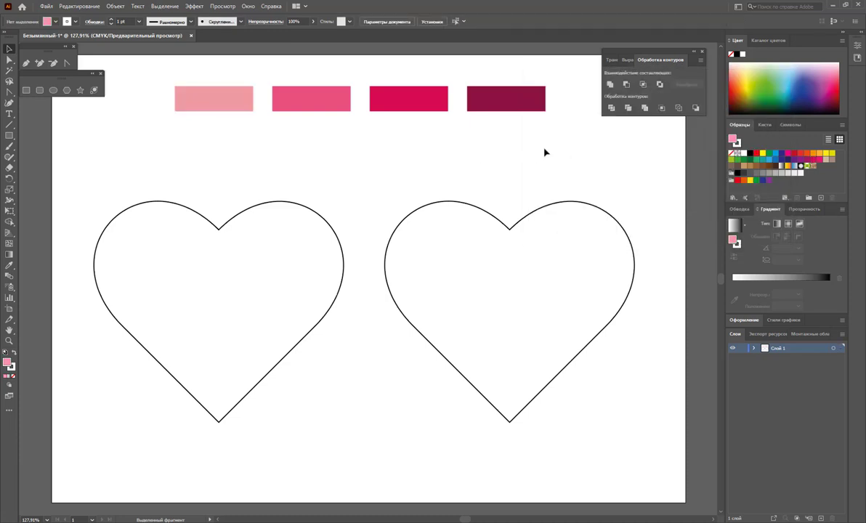
Save the four rectangle colours as a new Swatches colour group, then select the right heart
drag(303, 138, 191, 94)
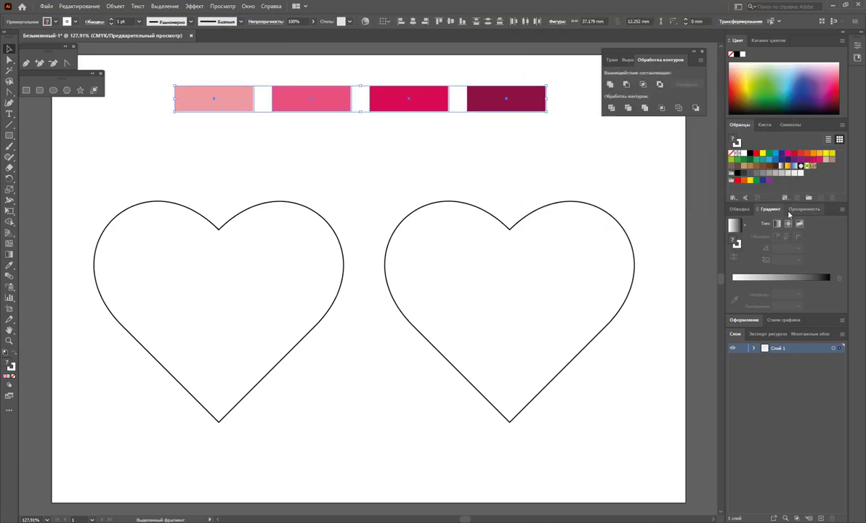
click(751, 190)
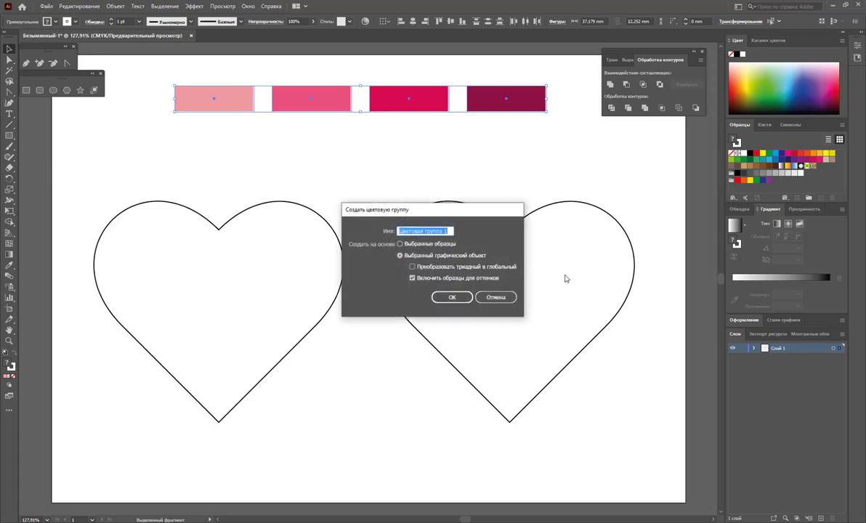
click(451, 305)
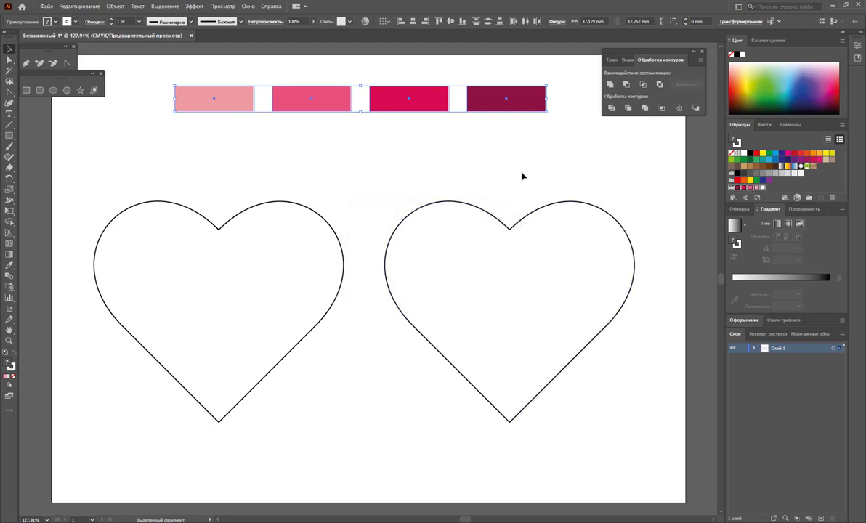
click(559, 177)
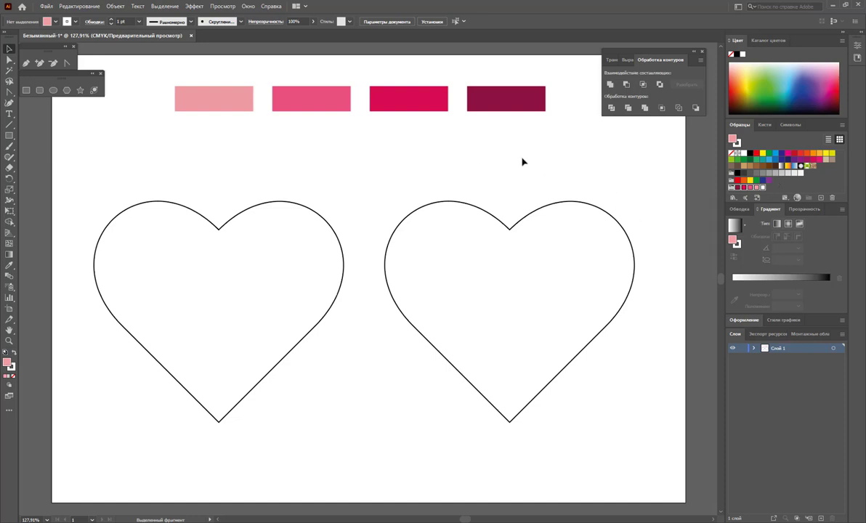
drag(568, 161, 481, 277)
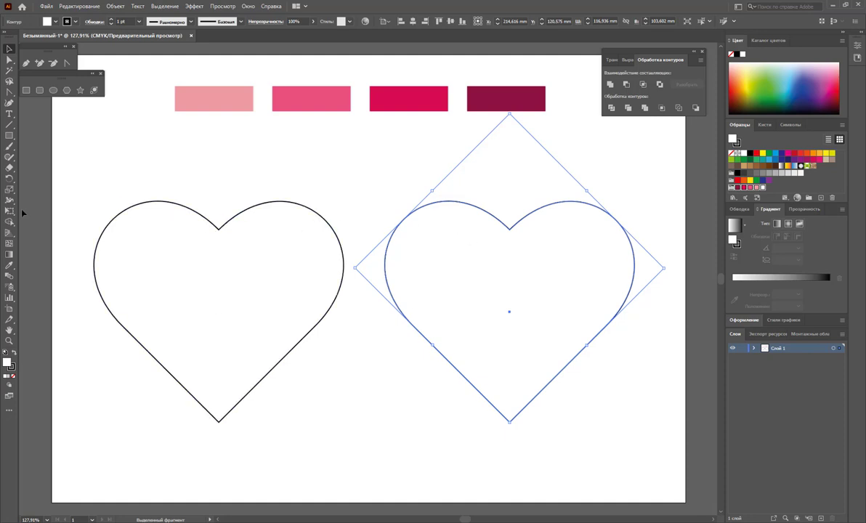
Add gradient mesh points inside the right heart on its left and right sides
click(8, 244)
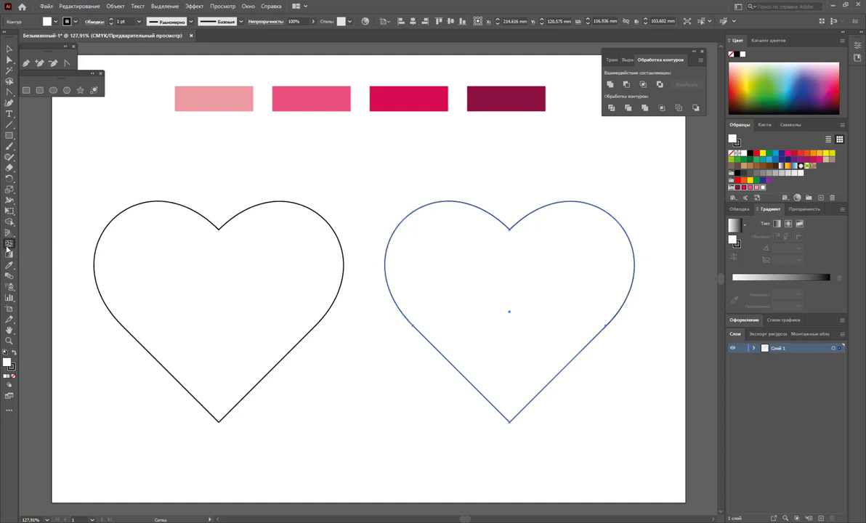
click(515, 261)
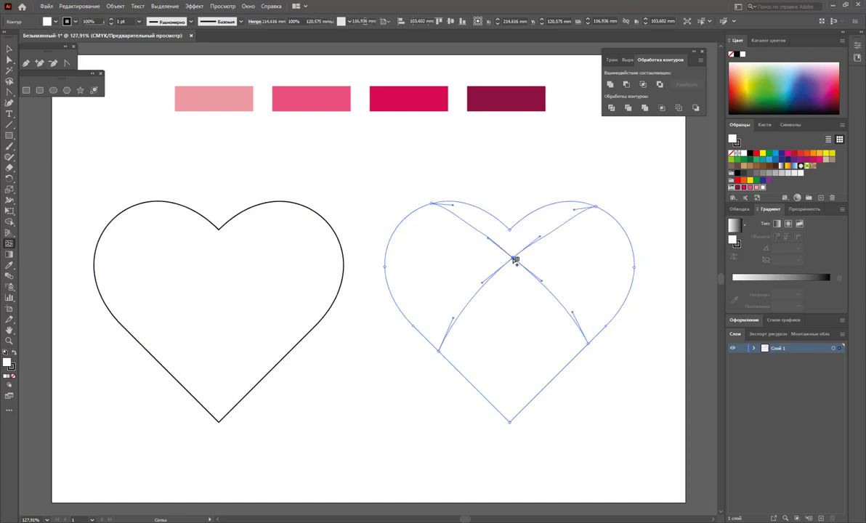
drag(515, 260, 469, 243)
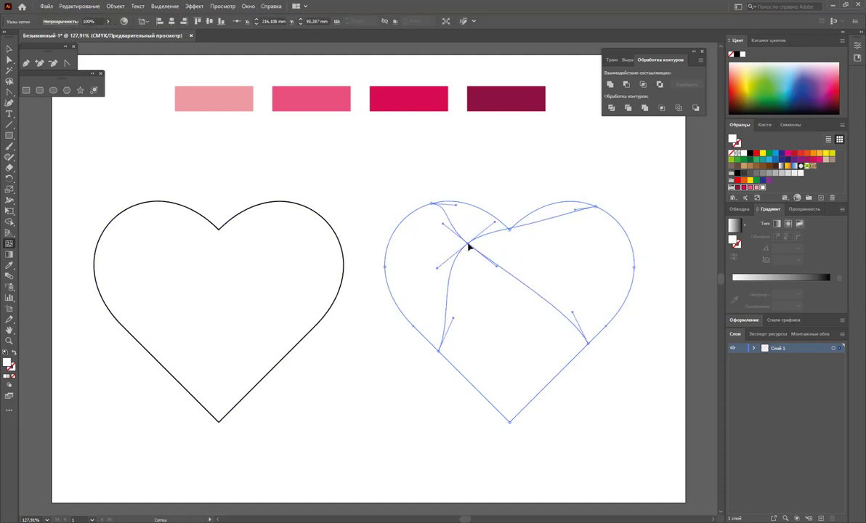
key(ctrl+z)
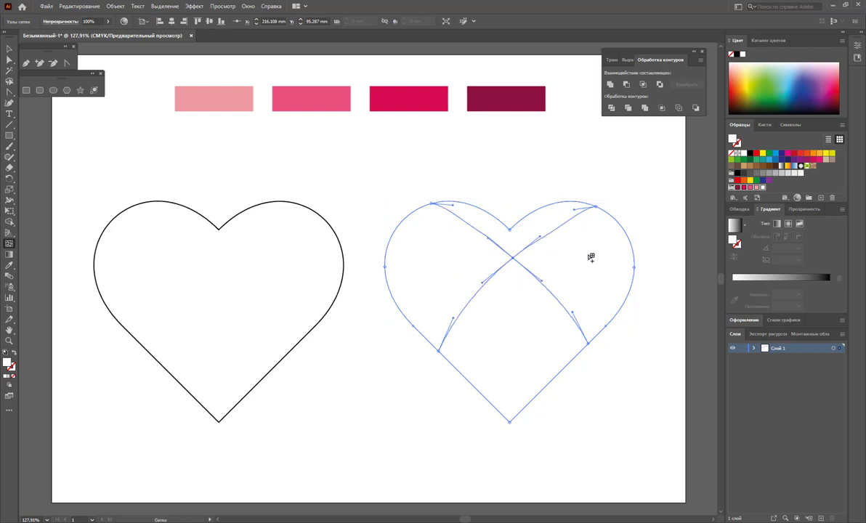
click(595, 258)
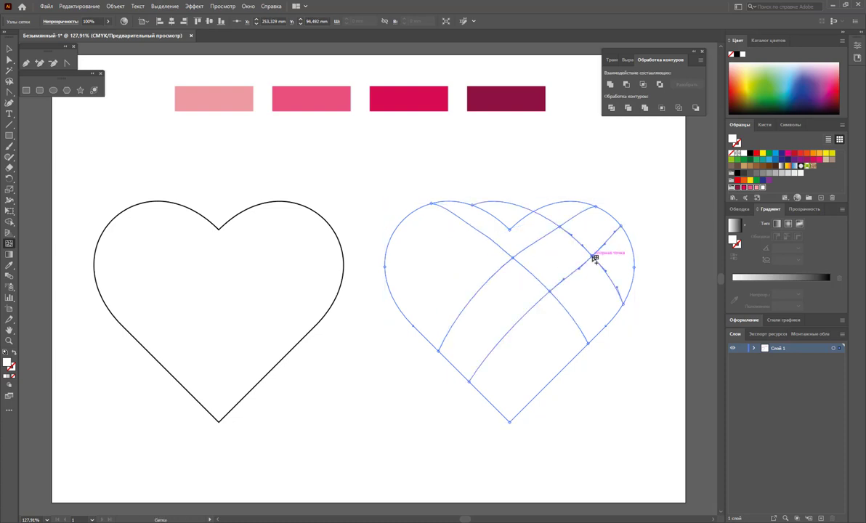
click(429, 253)
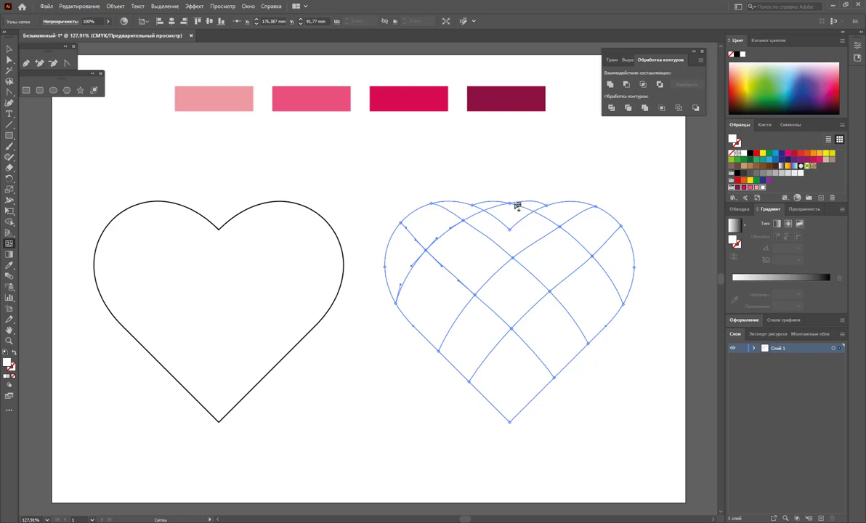
Pull the top mesh curves down into the notch and marquee-select all mesh points
drag(512, 202, 510, 240)
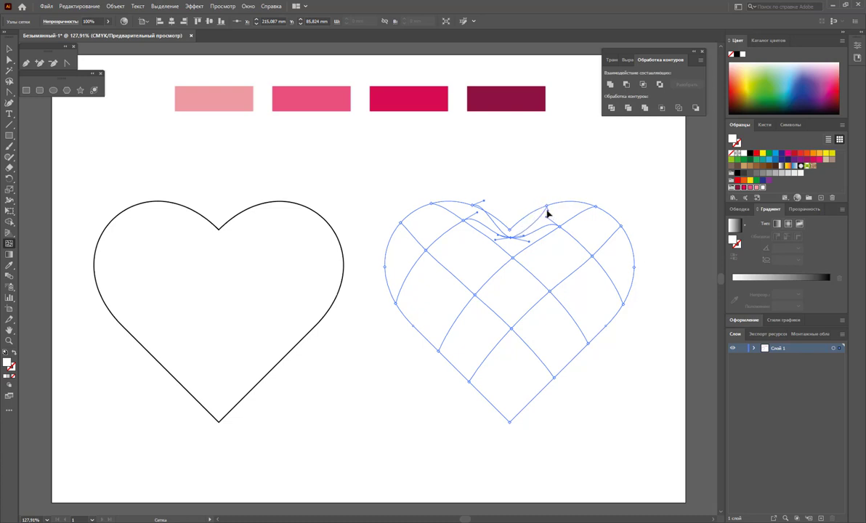
mouse_move(486, 202)
mouse_down()
mouse_move(479, 218)
mouse_move(514, 236)
mouse_up()
click(9, 59)
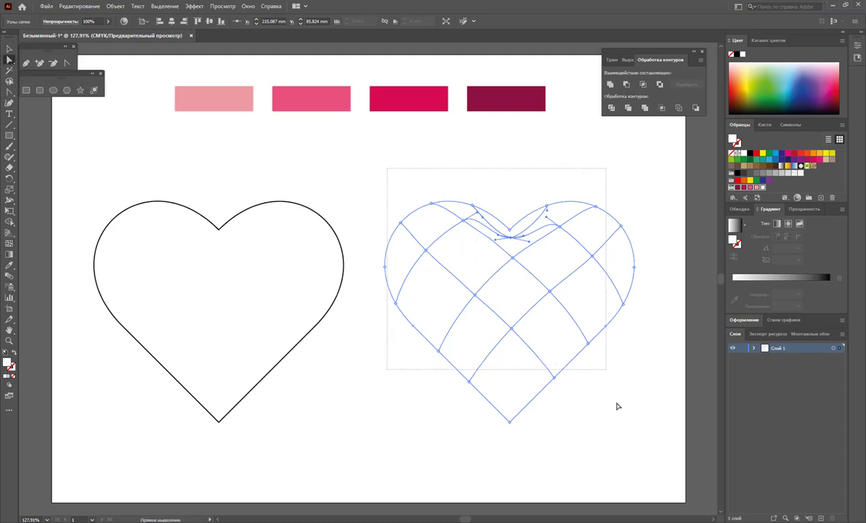
drag(388, 172, 650, 439)
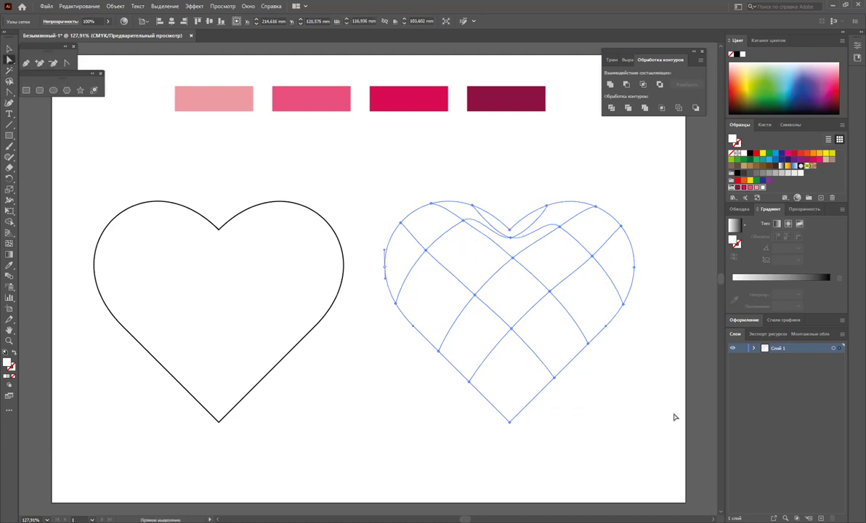
Fill the mesh heart crimson and lasso its central points to shade them deep crimson
click(749, 188)
click(743, 188)
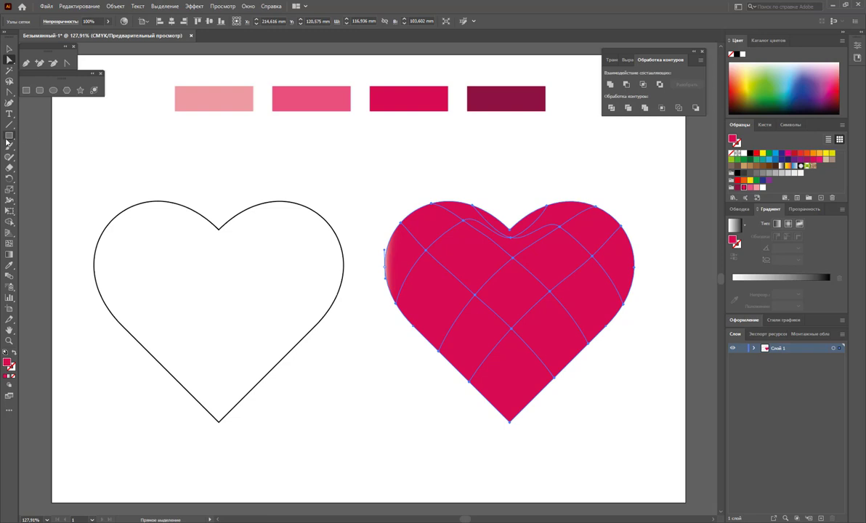
click(11, 83)
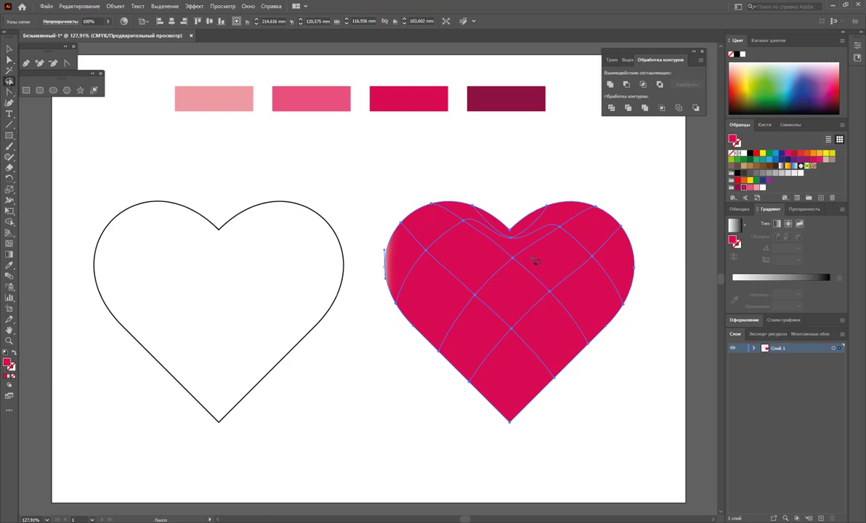
drag(597, 250, 553, 277)
mouse_move(411, 266)
mouse_down()
mouse_move(465, 321)
mouse_move(595, 281)
mouse_up()
drag(593, 248, 596, 250)
click(739, 188)
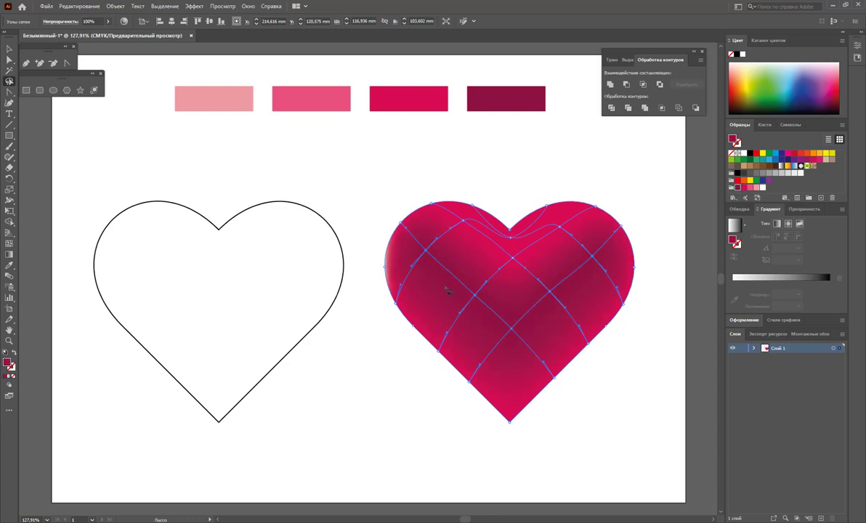
click(468, 257)
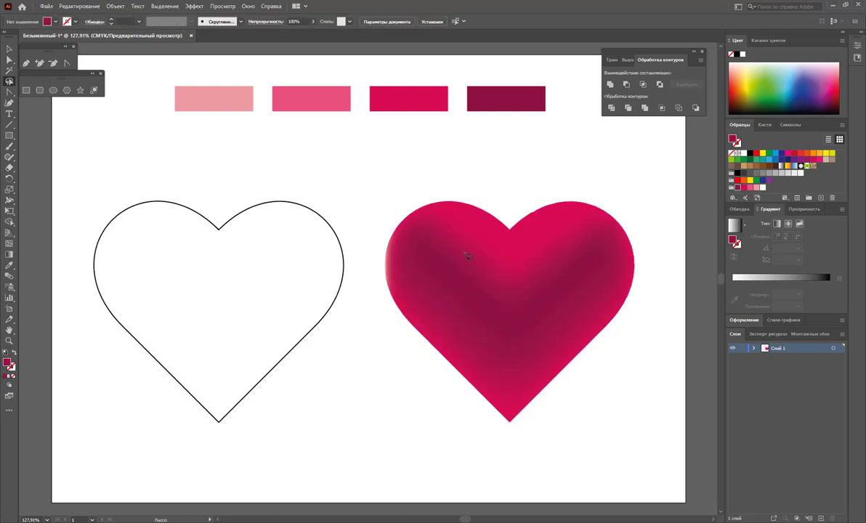
Add light pink highlights to the heart's upper-left and upper-right lobes
drag(453, 261, 451, 256)
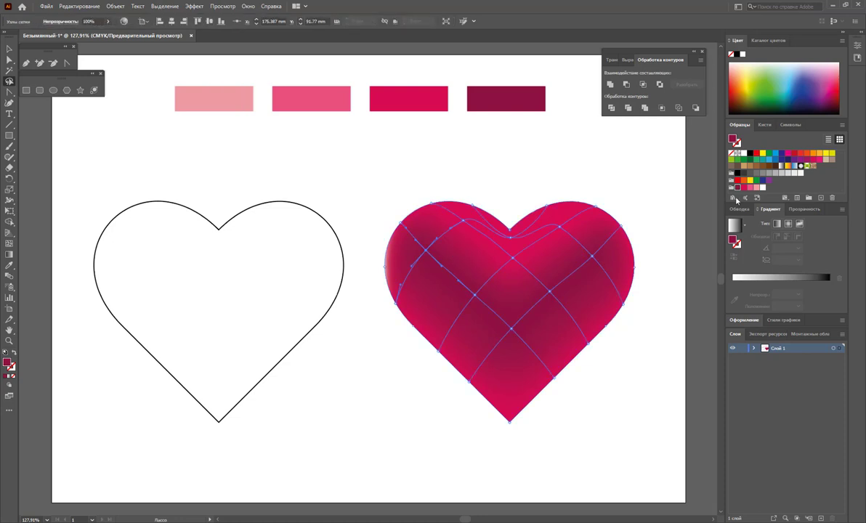
click(757, 187)
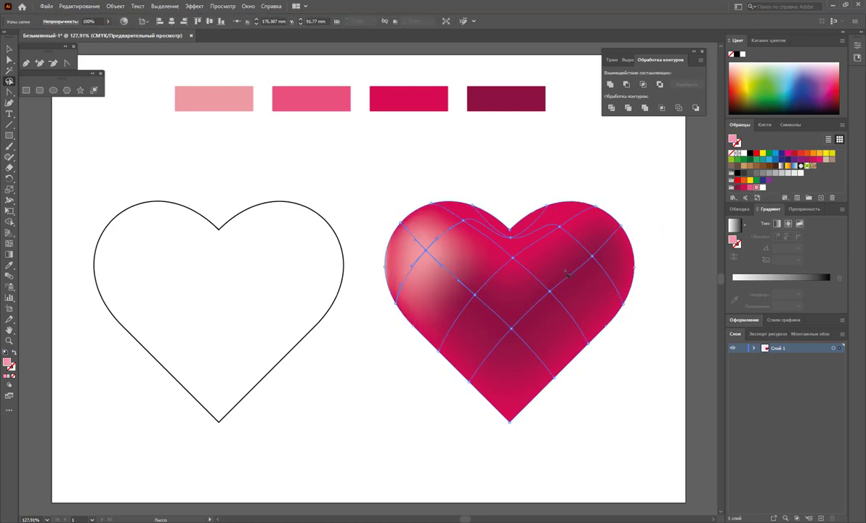
click(737, 187)
click(757, 188)
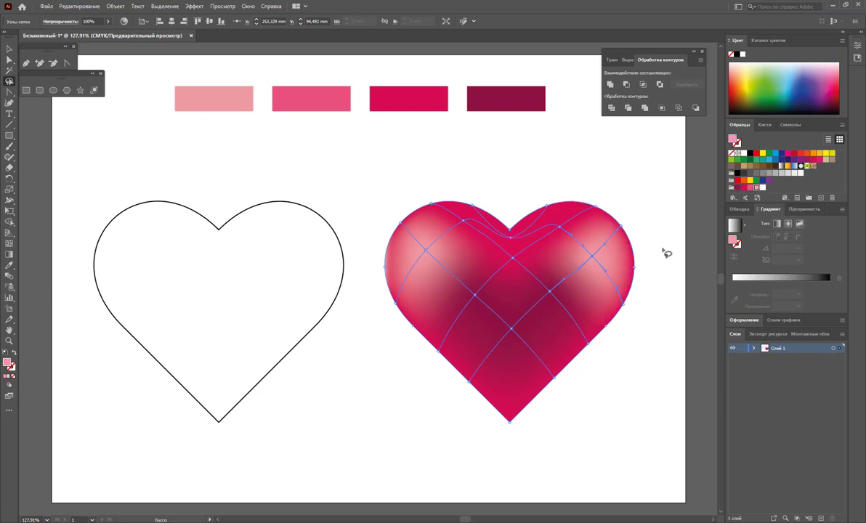
click(9, 48)
click(132, 140)
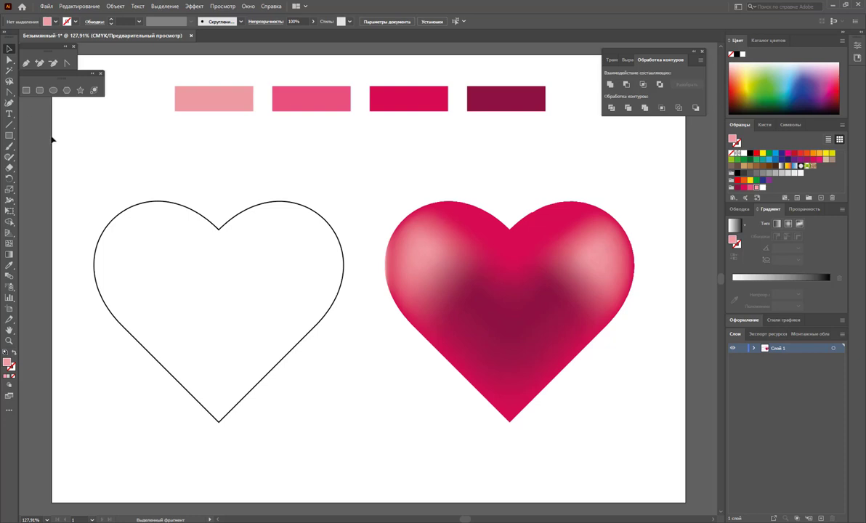
Draw a crescent-shaped path with the Pen tool on the heart's left lobe
click(26, 63)
click(445, 235)
click(432, 256)
click(430, 273)
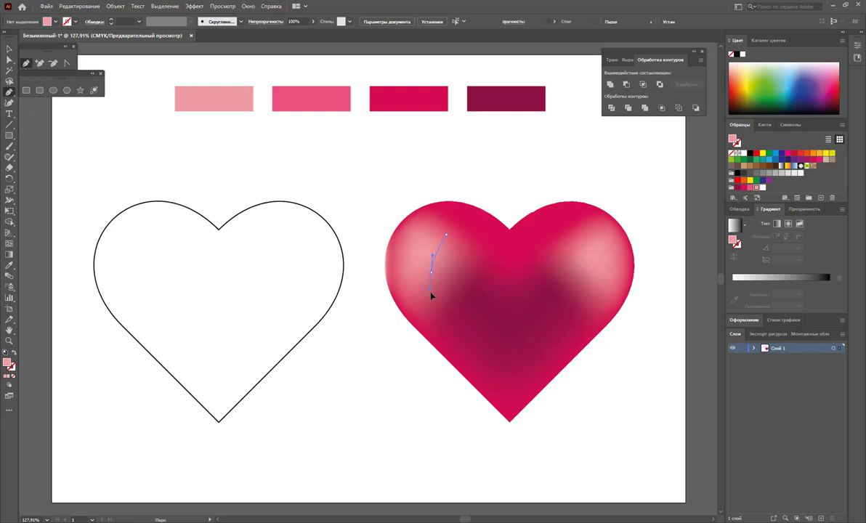
drag(431, 296, 438, 309)
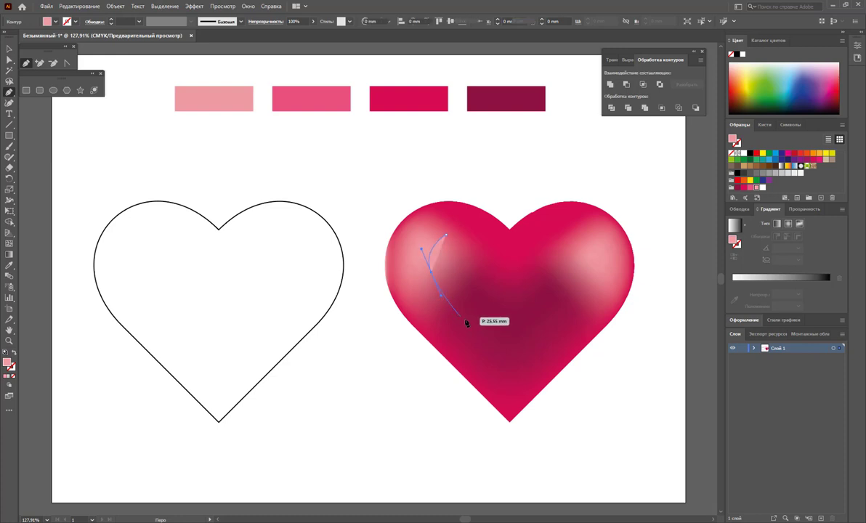
click(462, 323)
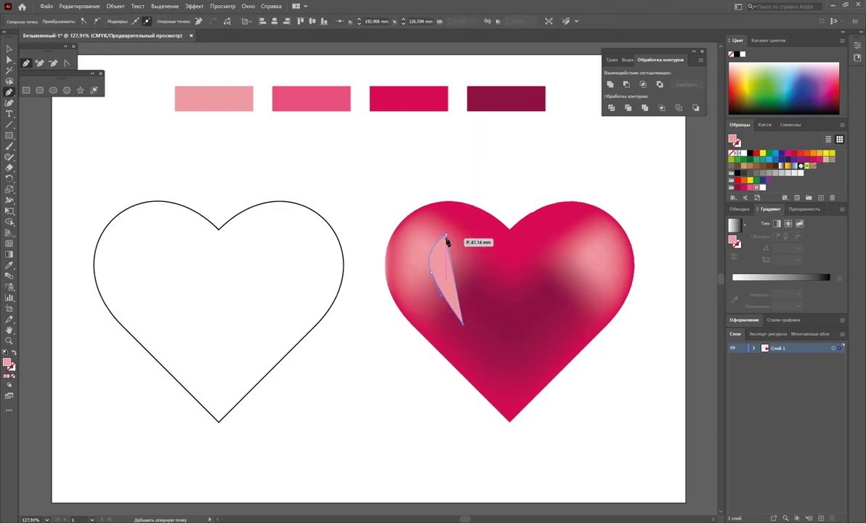
drag(437, 246, 444, 237)
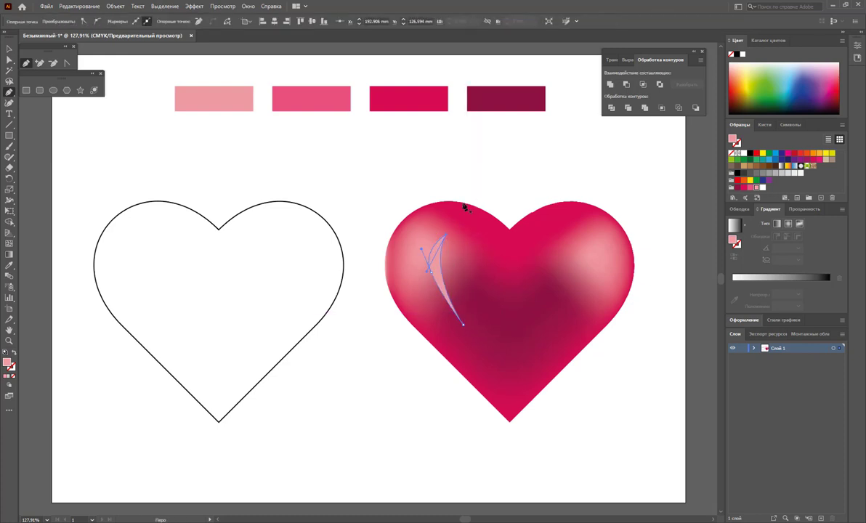
Fill the crescent highlight with white
click(9, 49)
click(741, 154)
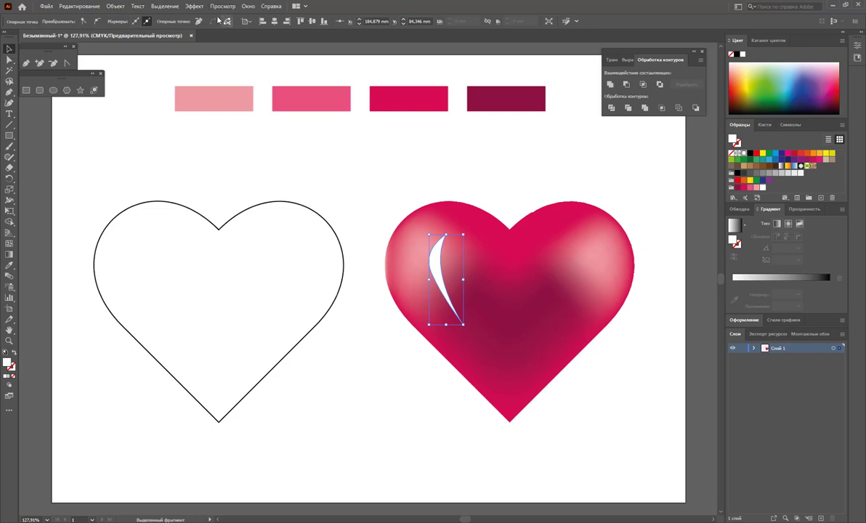
click(195, 6)
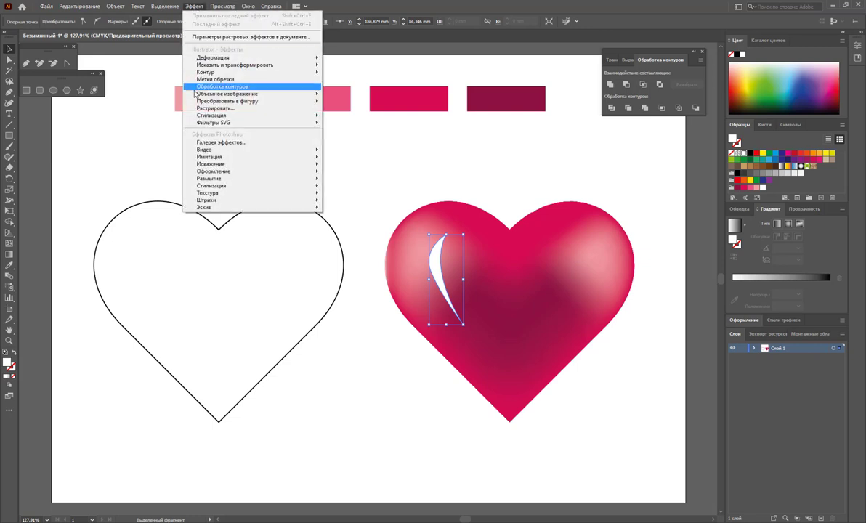
mouse_move(218, 179)
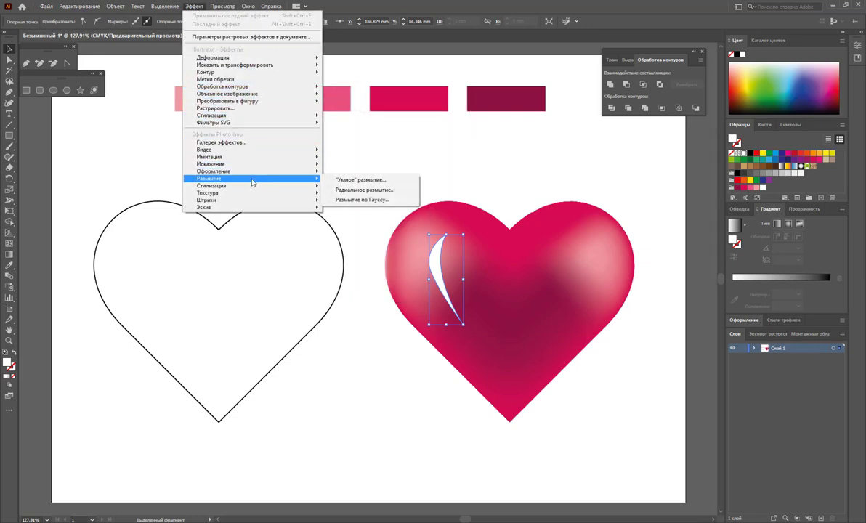
Apply a 35,5 px Gaussian Blur to the white highlight
click(349, 202)
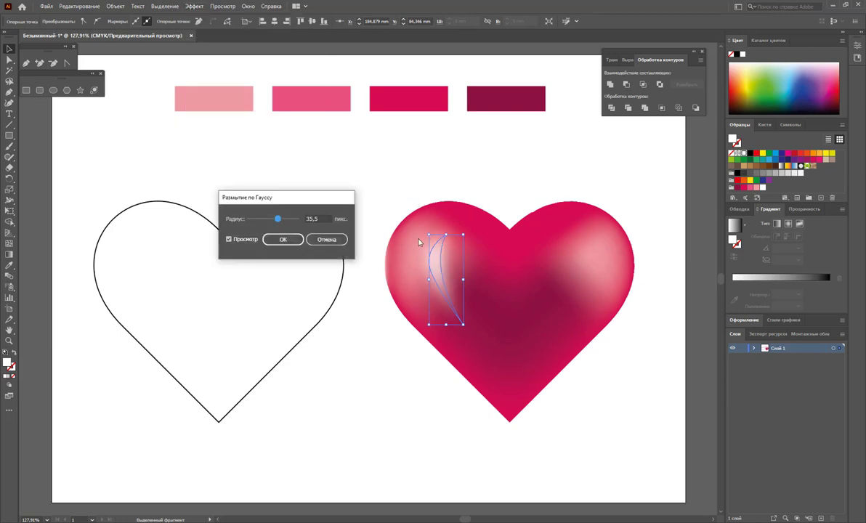
drag(247, 220, 280, 219)
click(282, 239)
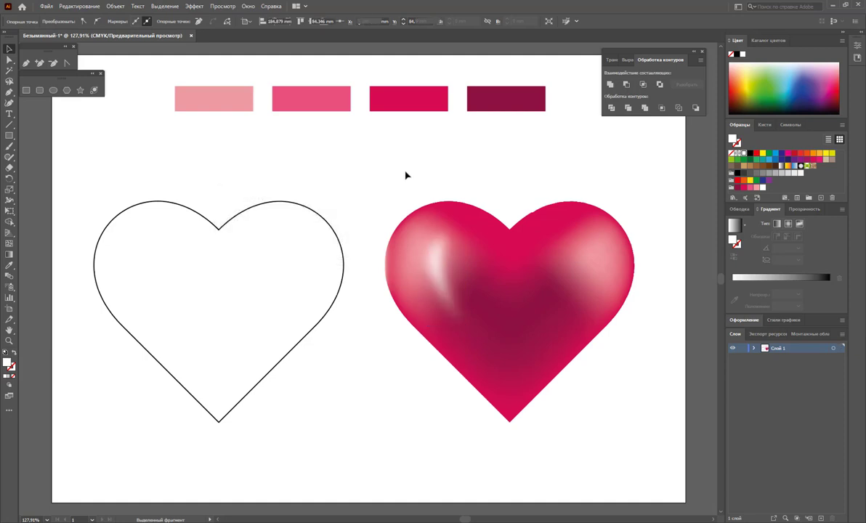
Nudge the blurred highlight up-left, then duplicate the heart outline above the original
click(406, 174)
drag(434, 270, 425, 269)
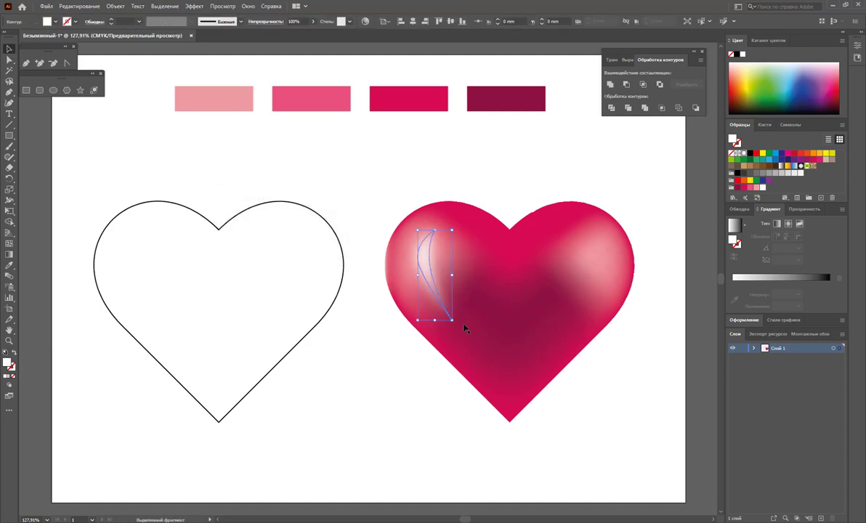
click(534, 175)
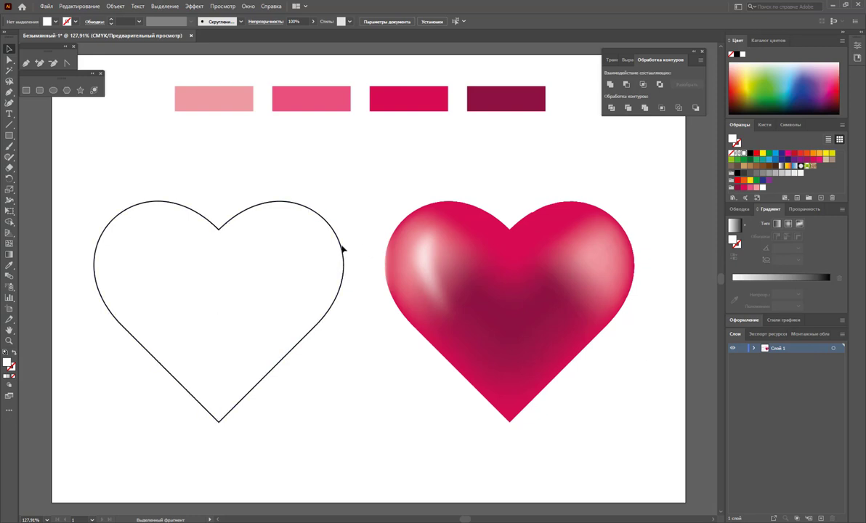
drag(343, 251, 323, 184)
Resize the heart copy to about 34.8 × 30.9 mm at the upper left, then select the large heart
mouse_move(373, 195)
mouse_down()
mouse_move(234, 187)
mouse_move(114, 148)
mouse_up()
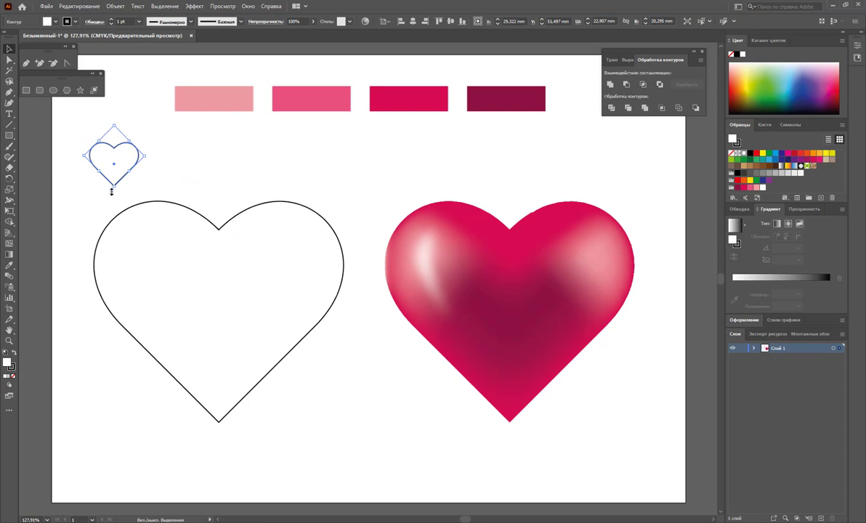
drag(111, 191, 91, 232)
click(179, 183)
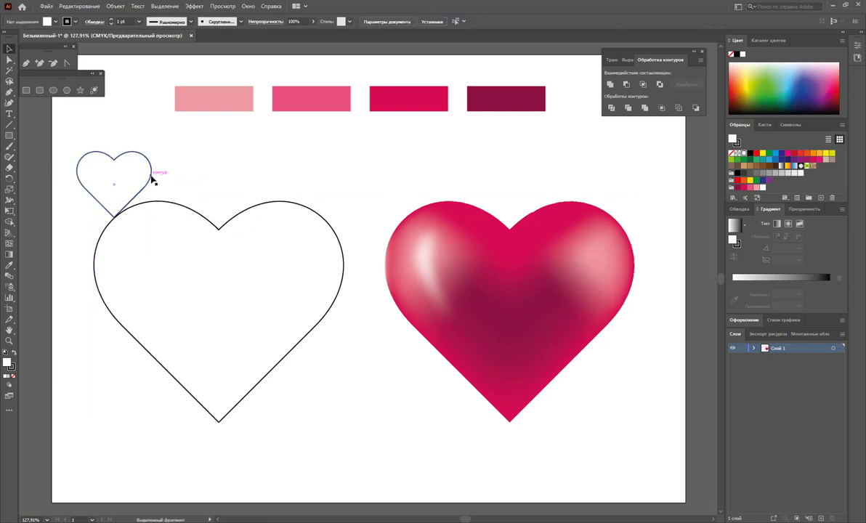
drag(152, 178, 159, 156)
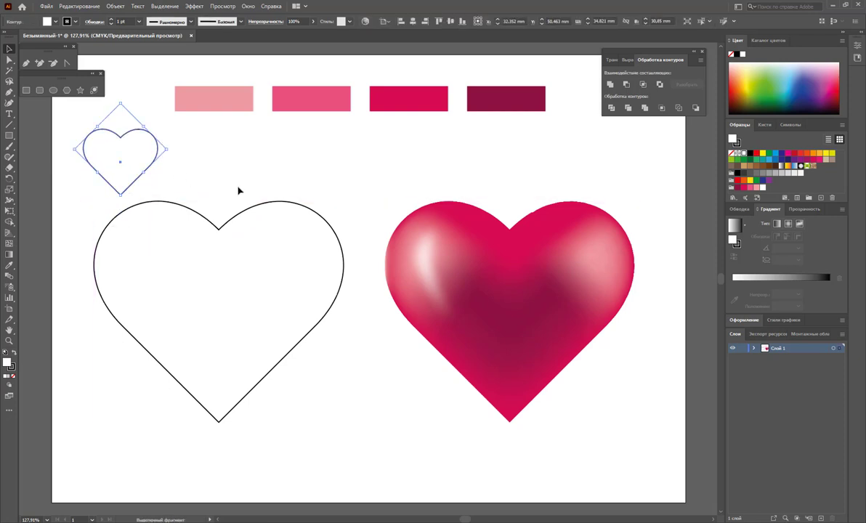
click(171, 247)
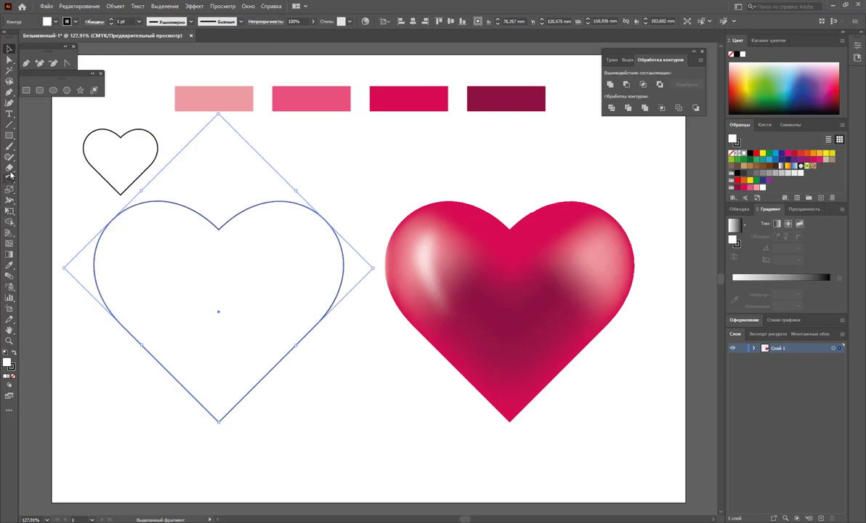
Cut the large heart outline at its top point and adjust the top anchor
click(9, 169)
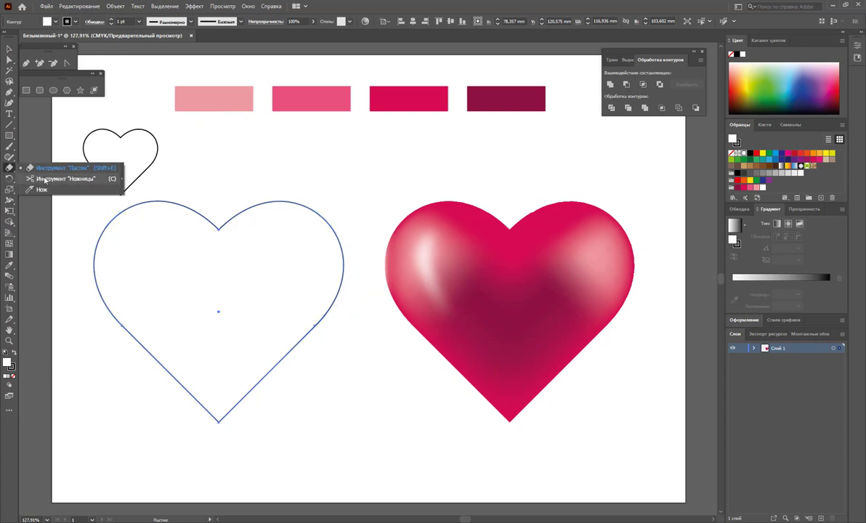
drag(8, 169, 50, 166)
click(218, 230)
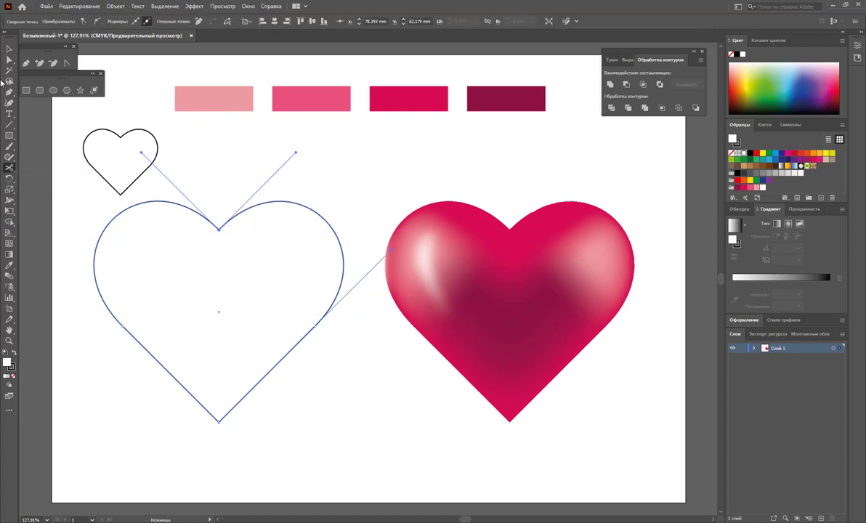
key(a)
drag(220, 231, 214, 237)
click(218, 231)
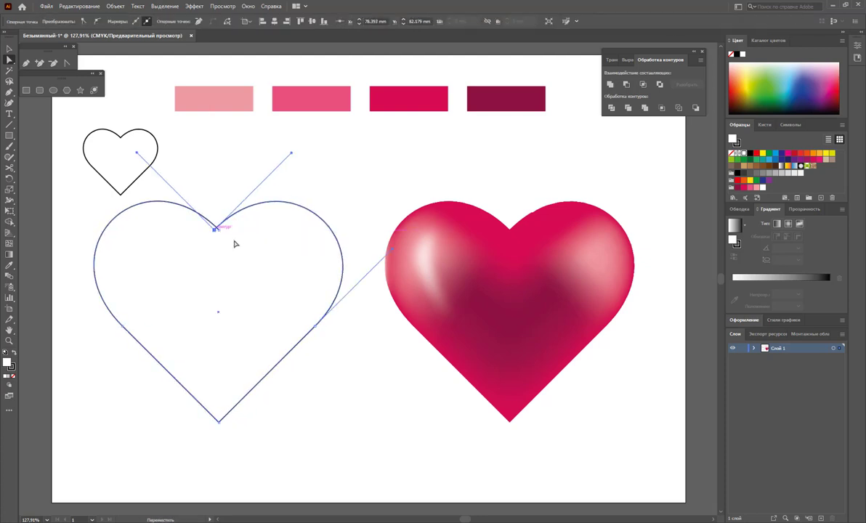
key(ctrl+j)
click(196, 185)
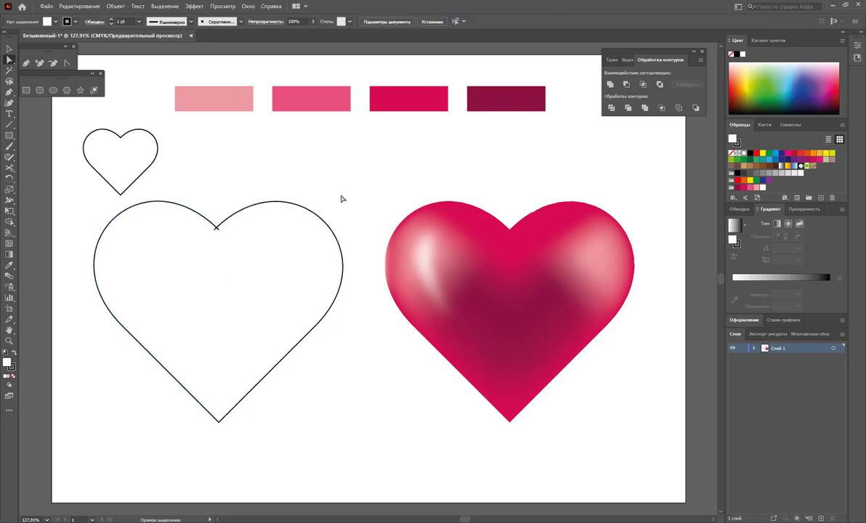
Scale the large outline heart down and widen the small outline heart
click(9, 49)
click(284, 222)
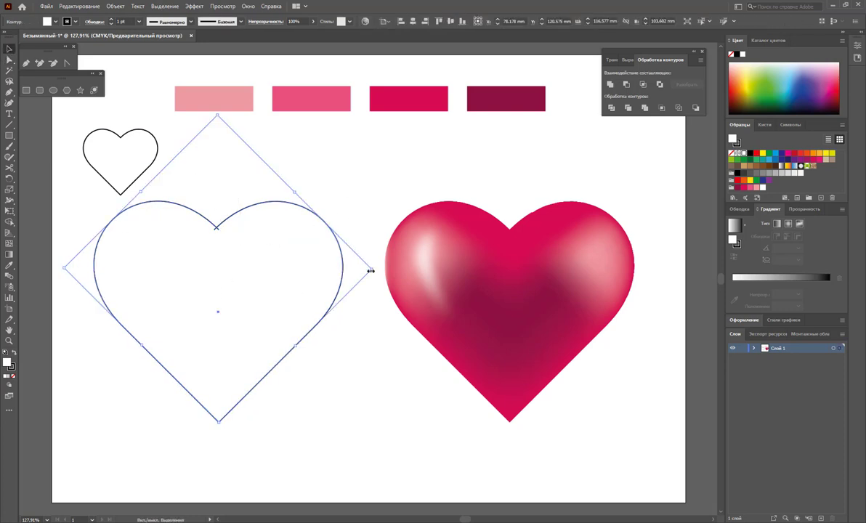
drag(370, 270, 339, 278)
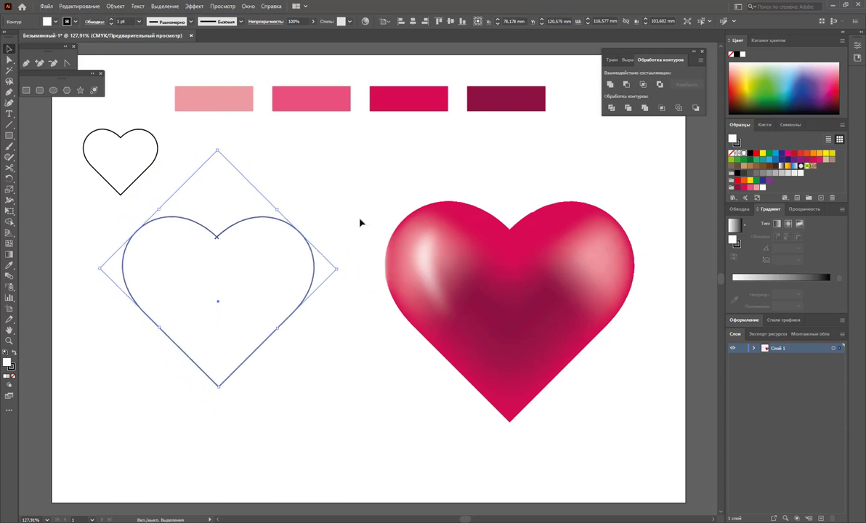
click(175, 180)
mouse_move(156, 164)
mouse_down()
mouse_move(162, 170)
mouse_move(161, 154)
mouse_move(156, 165)
mouse_move(170, 160)
mouse_up()
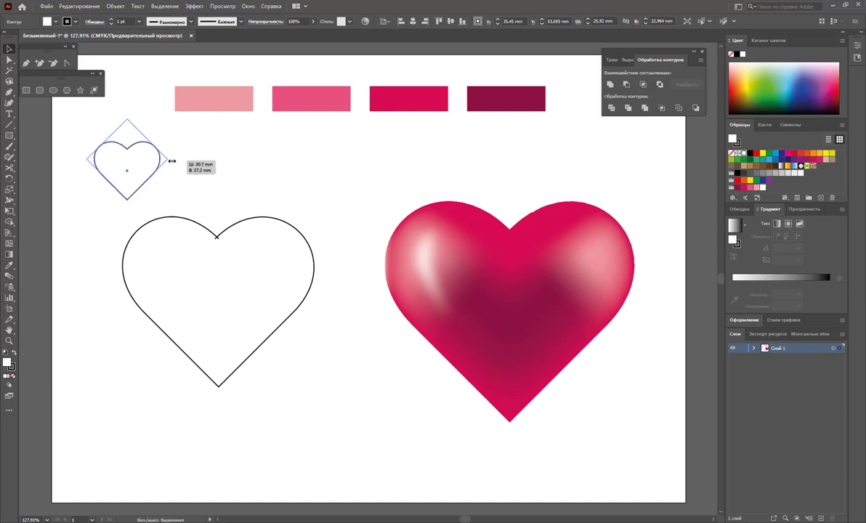
click(191, 176)
click(160, 170)
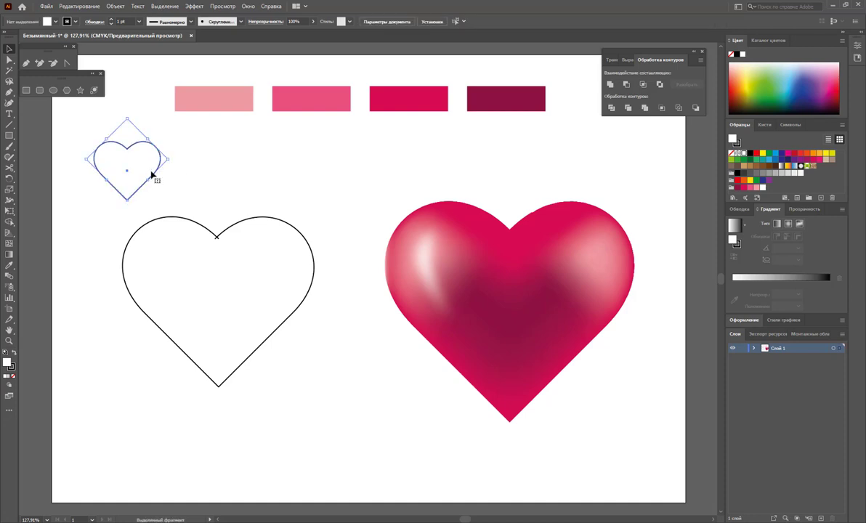
click(12, 368)
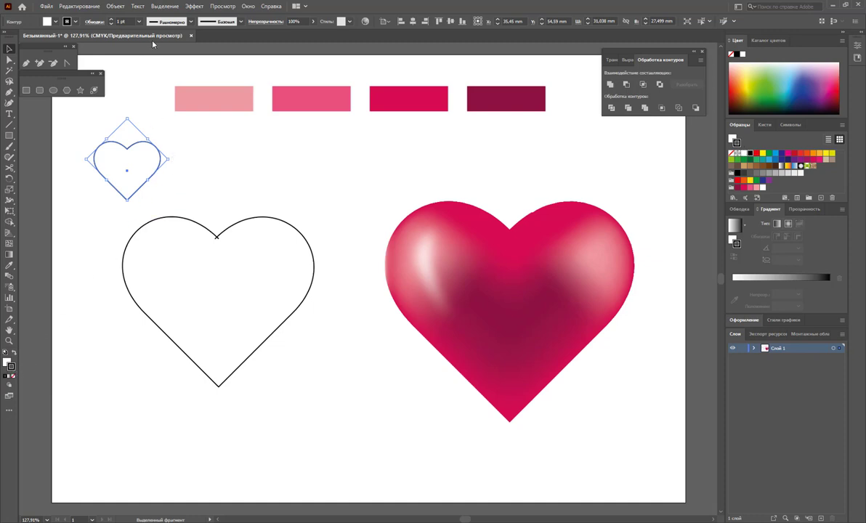
Give the small heart a gradient fill and no stroke
click(6, 362)
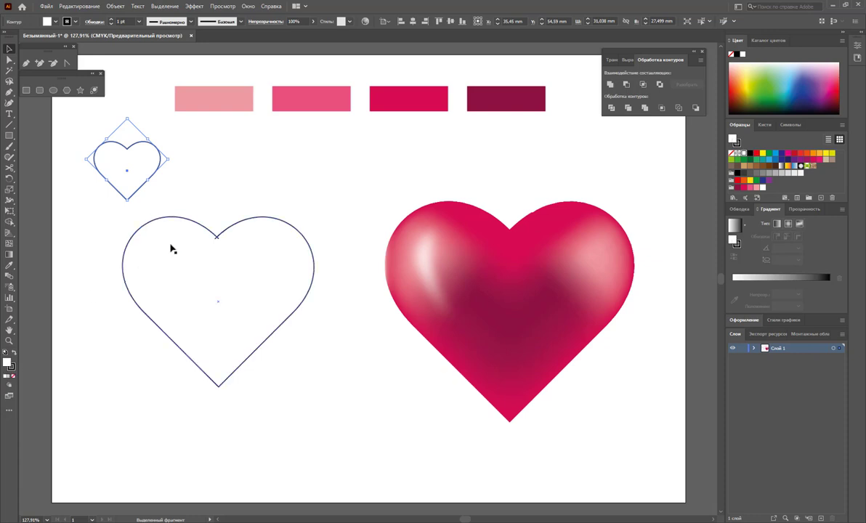
click(787, 167)
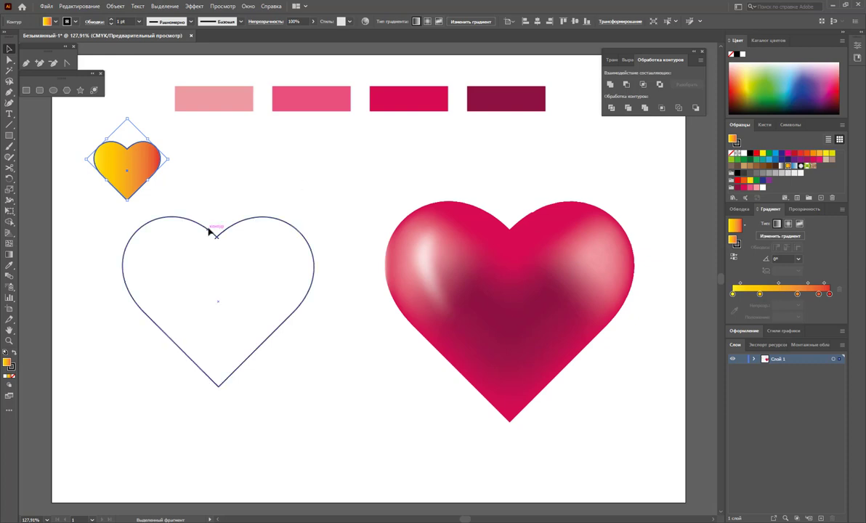
click(11, 368)
key(slash)
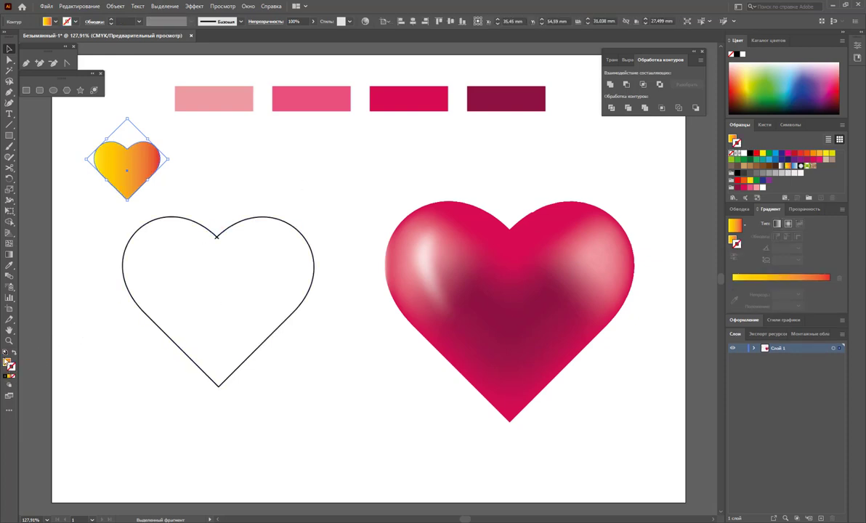
key(x)
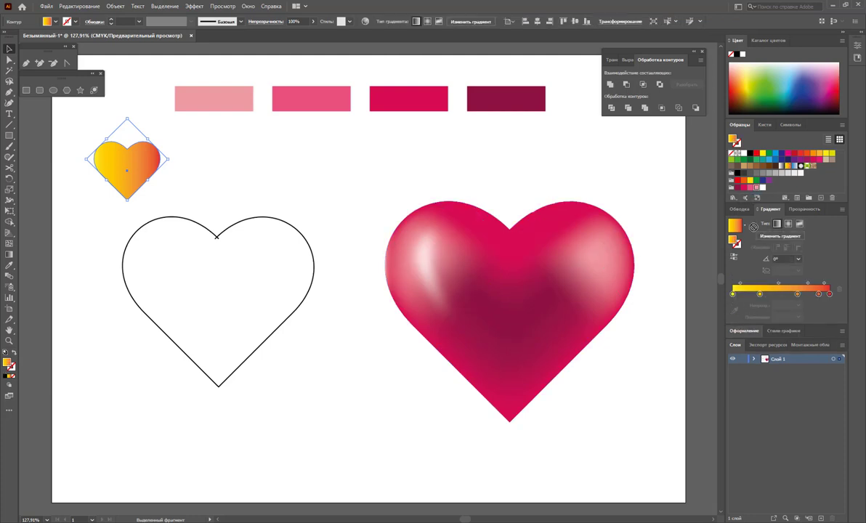
Change the gradient stops to white and pink, then place a copy to the right
click(743, 294)
mouse_move(733, 293)
mouse_down()
mouse_move(732, 319)
mouse_move(758, 320)
mouse_up()
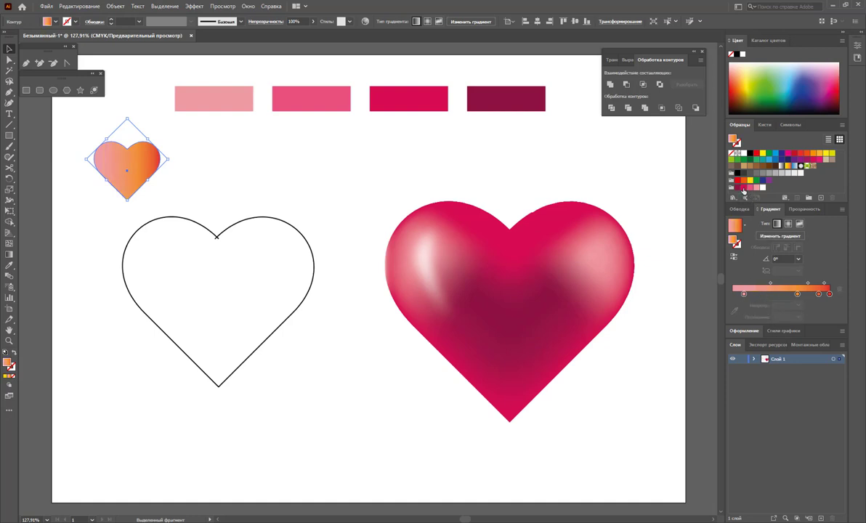
mouse_move(742, 188)
mouse_down()
mouse_move(797, 319)
mouse_move(828, 320)
mouse_up()
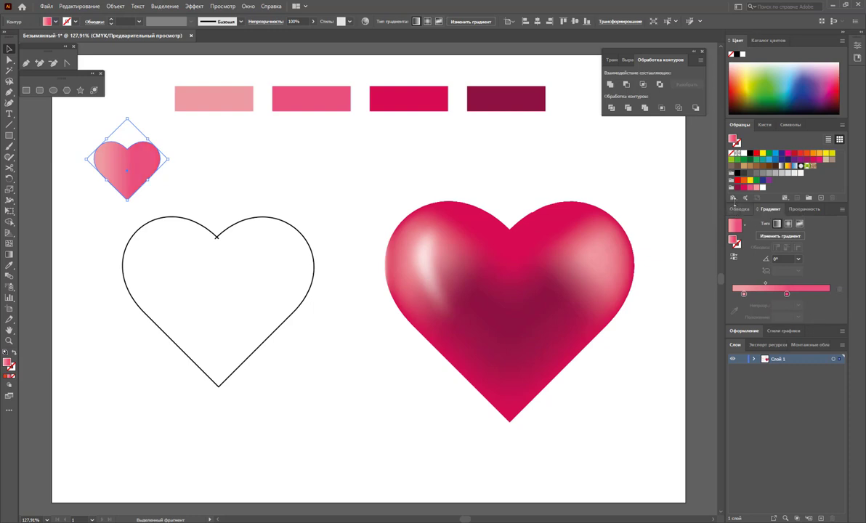
drag(737, 187, 826, 295)
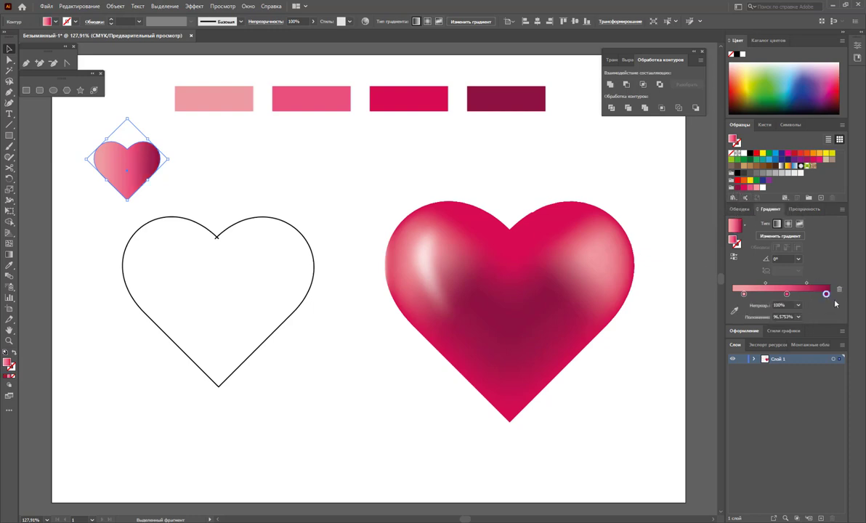
key(ctrl+z)
key(ctrl+z)
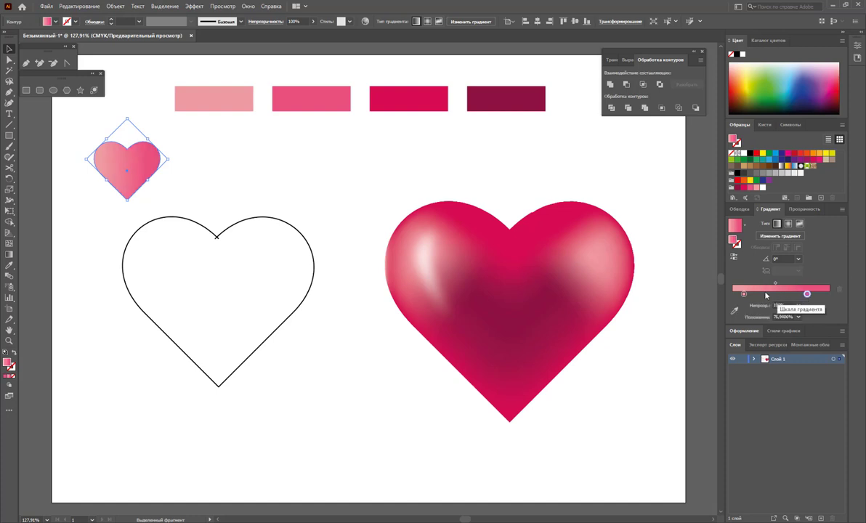
drag(742, 295, 773, 293)
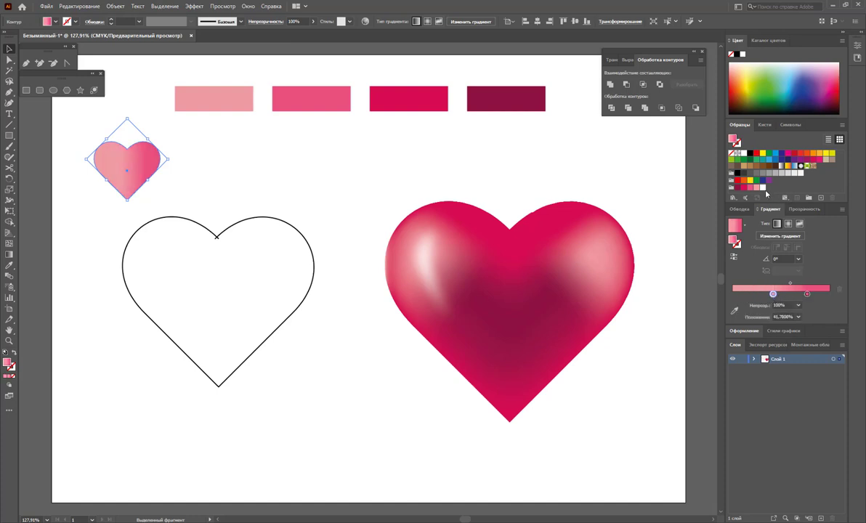
click(748, 293)
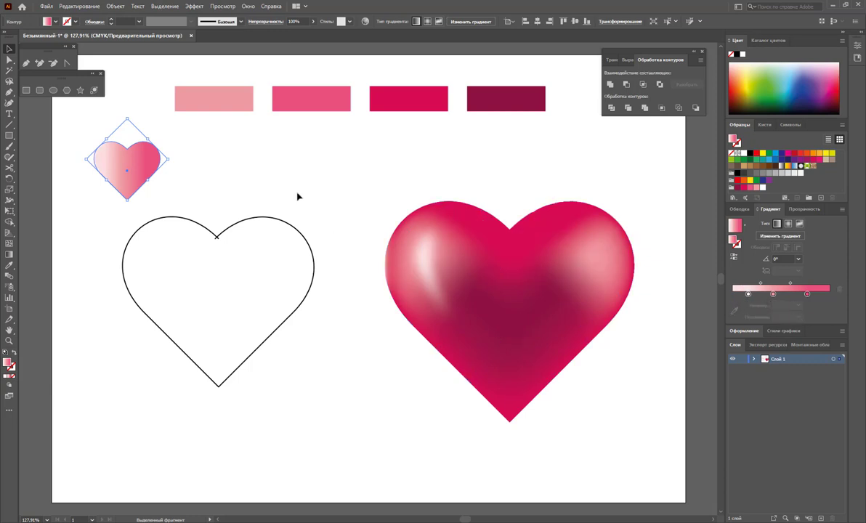
click(199, 186)
drag(123, 184, 285, 182)
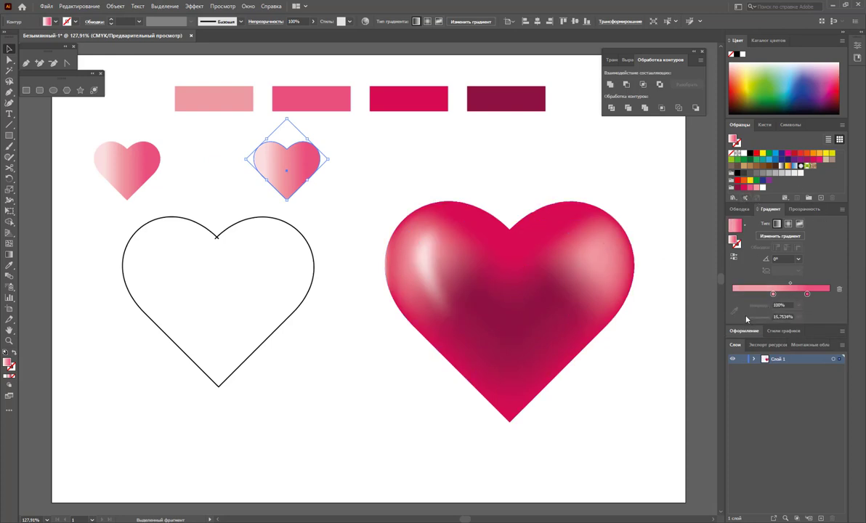
Set the copied heart's gradient stops to pink and dark magenta
drag(747, 295, 748, 324)
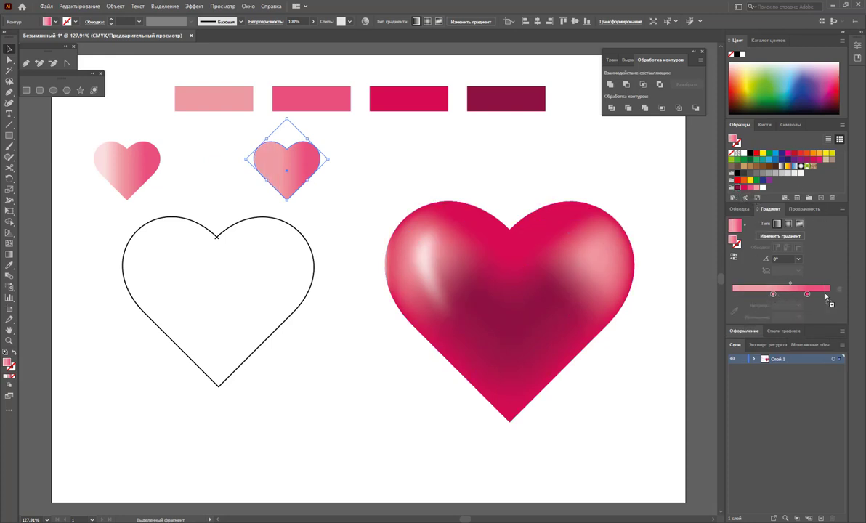
mouse_move(738, 188)
mouse_down()
mouse_move(821, 293)
mouse_move(770, 320)
mouse_up()
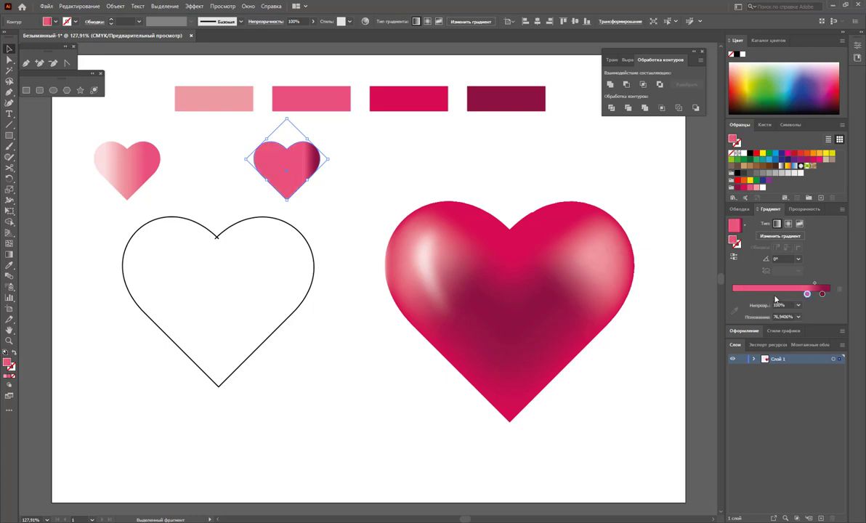
drag(806, 294, 743, 294)
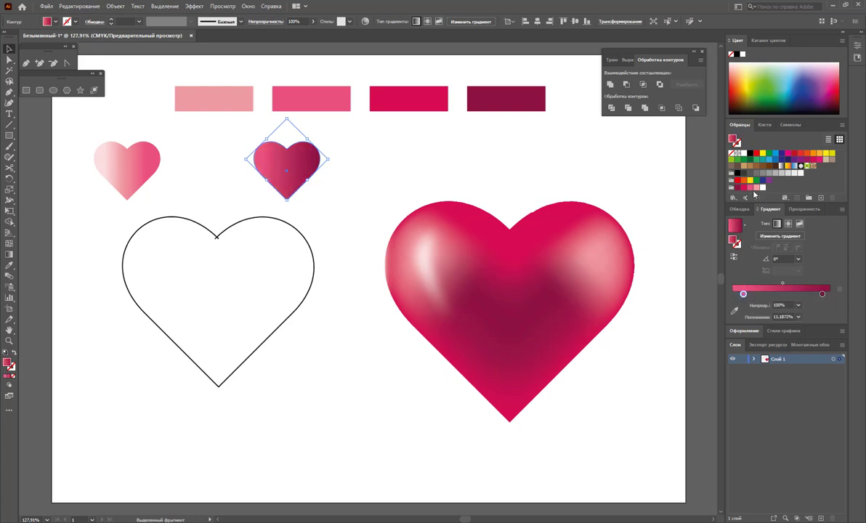
click(770, 294)
drag(778, 294, 778, 294)
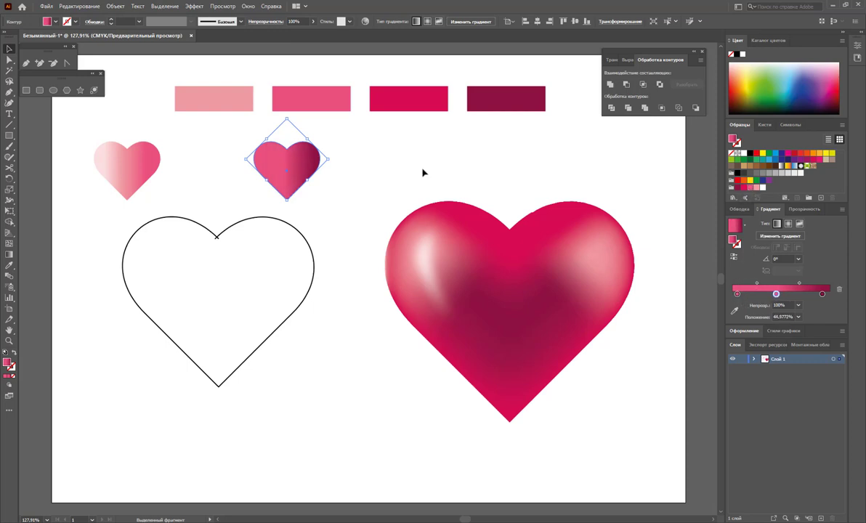
Angle the left heart's gradient diagonally with the Gradient tool
click(404, 161)
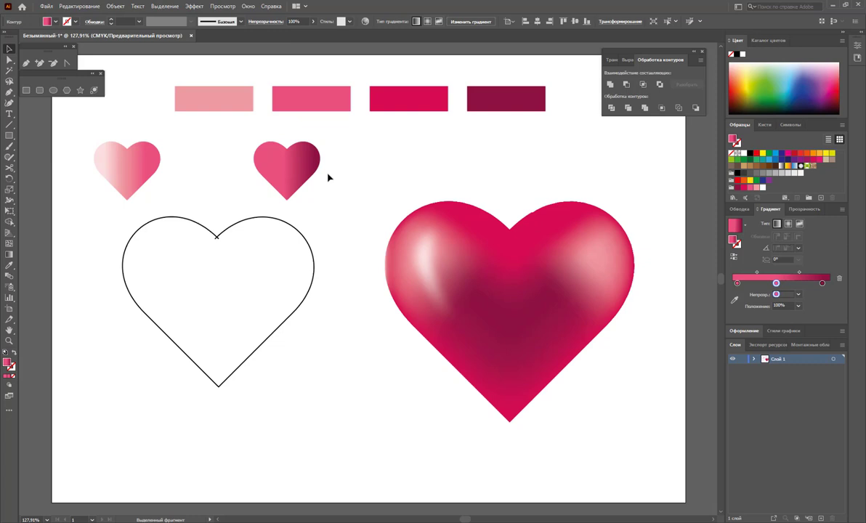
click(155, 160)
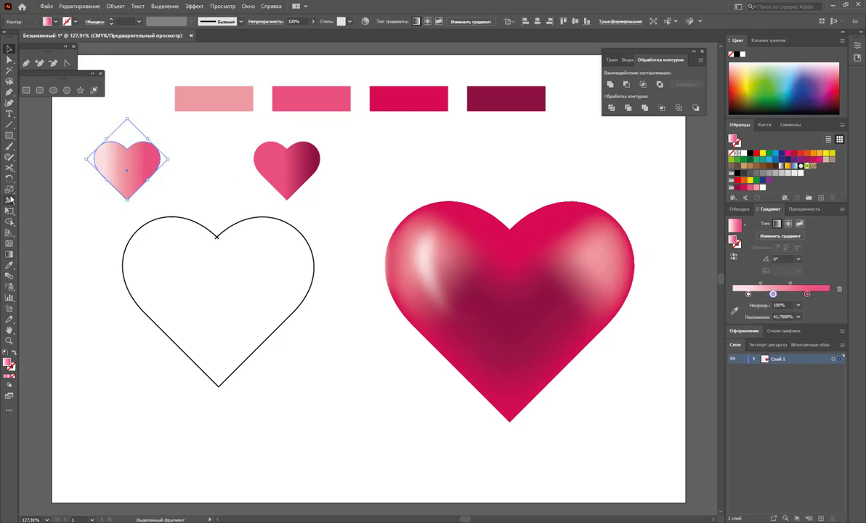
key(g)
mouse_move(91, 193)
mouse_down()
mouse_move(149, 152)
mouse_move(149, 174)
mouse_up()
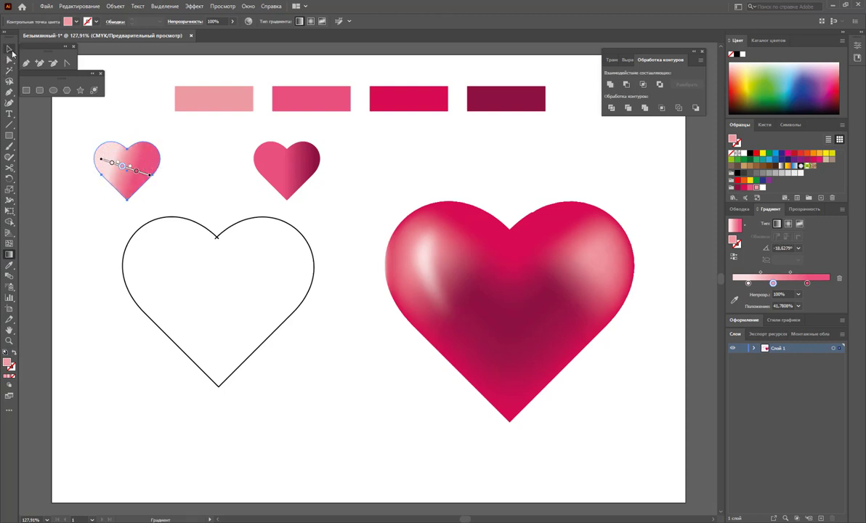
Angle the right heart's gradient to about -141° toward the lower left, then select both small hearts
click(10, 48)
click(284, 174)
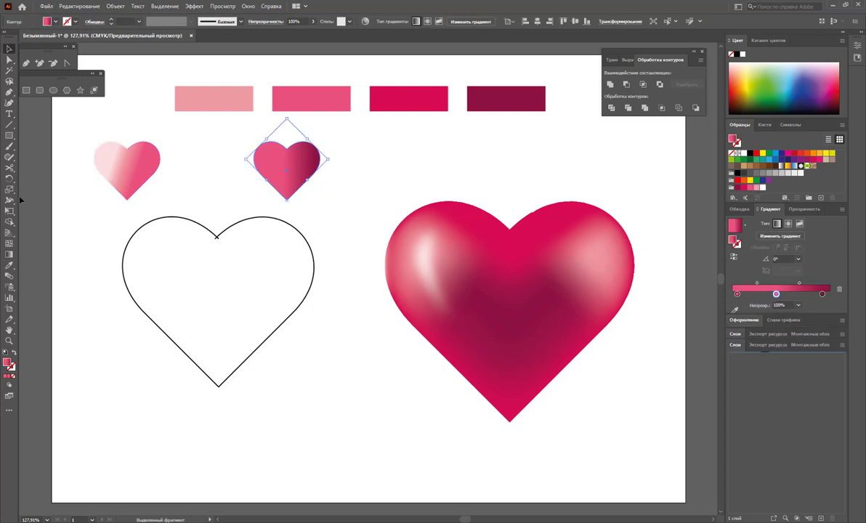
click(9, 254)
drag(286, 160, 300, 149)
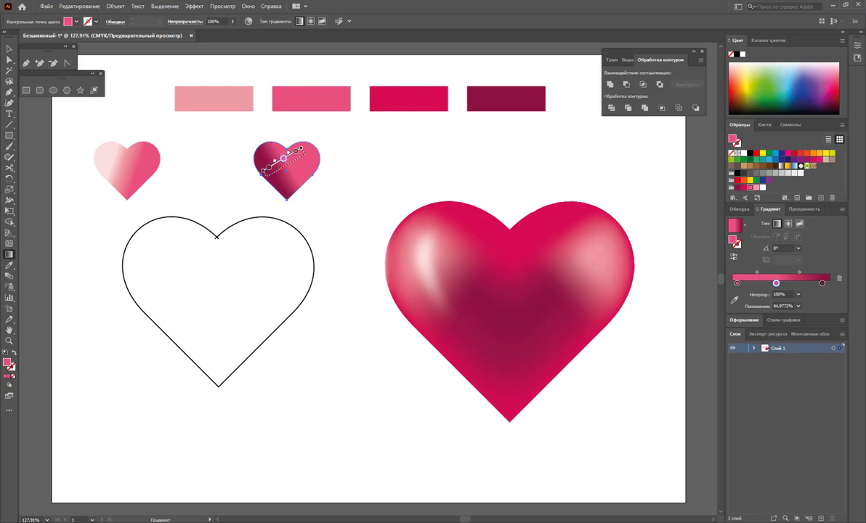
drag(275, 177, 318, 135)
drag(272, 175, 264, 178)
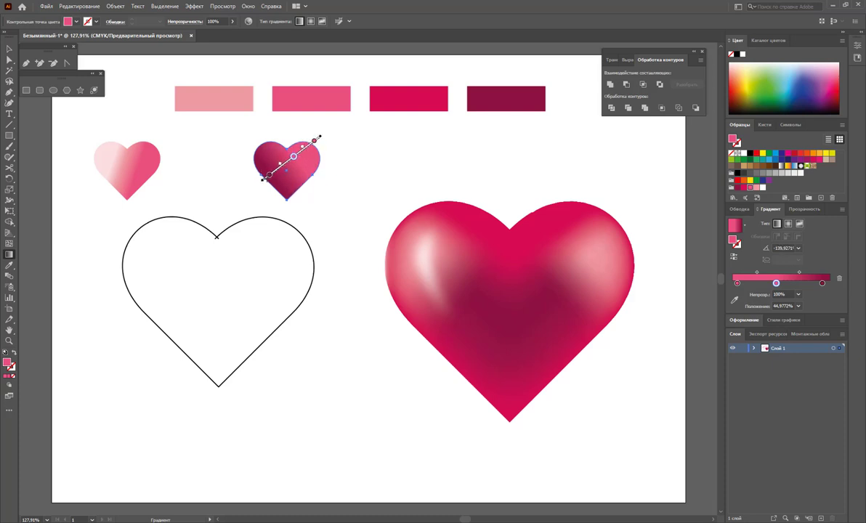
click(9, 49)
click(214, 181)
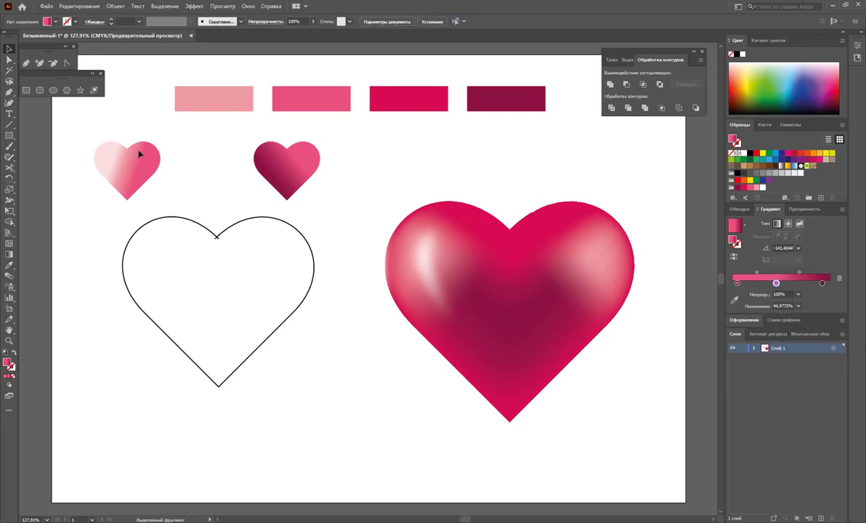
drag(81, 135, 369, 174)
Blend the two small hearts and set Blend Options to Specified Steps 500
click(118, 7)
mouse_move(182, 250)
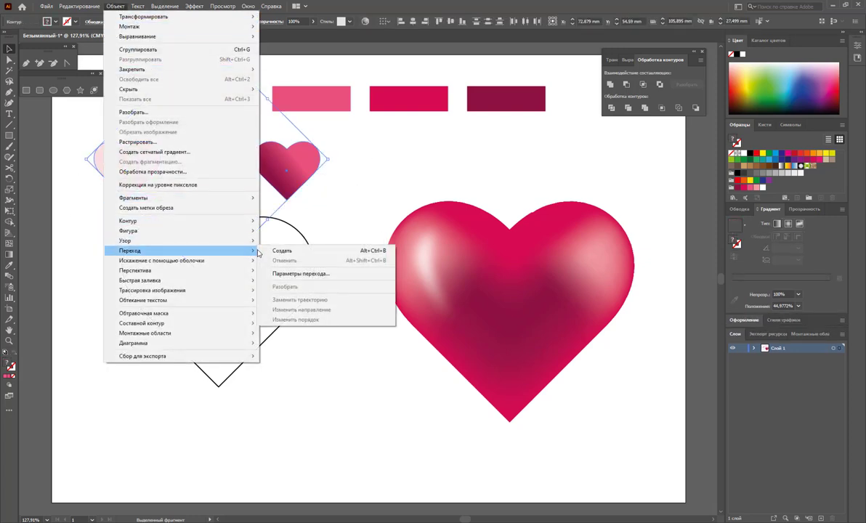
click(283, 251)
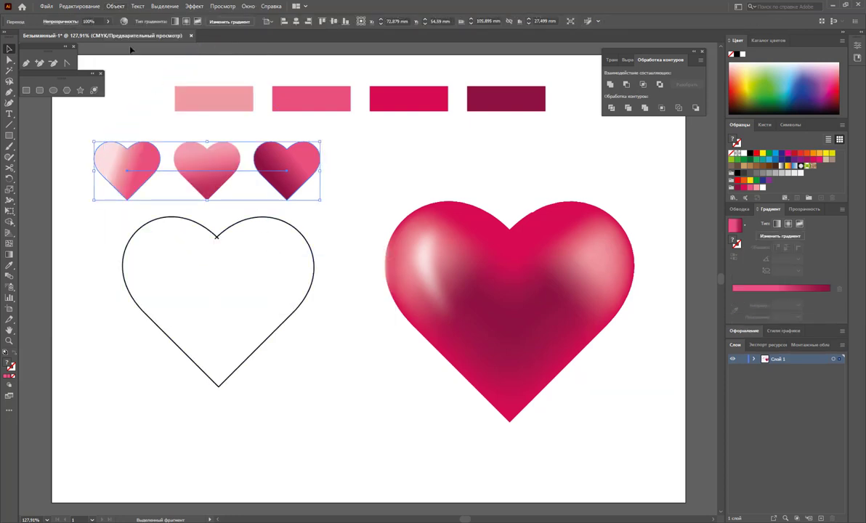
click(115, 5)
mouse_move(130, 250)
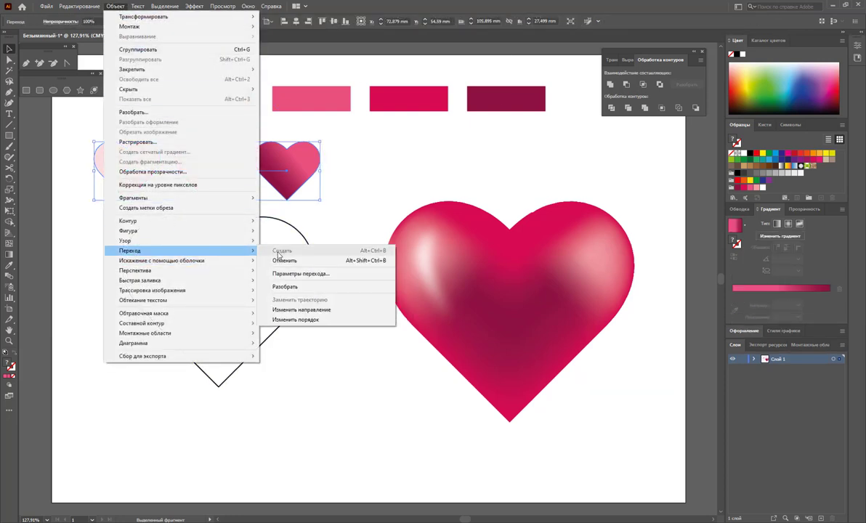
click(298, 273)
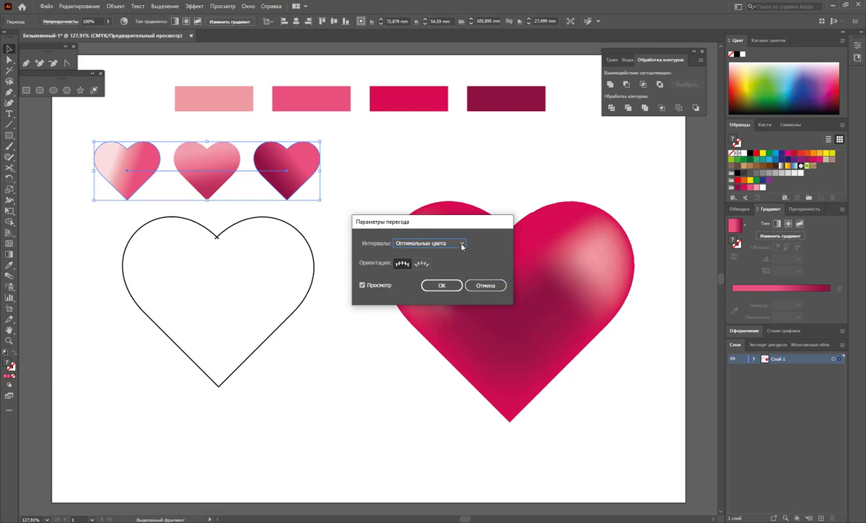
click(436, 243)
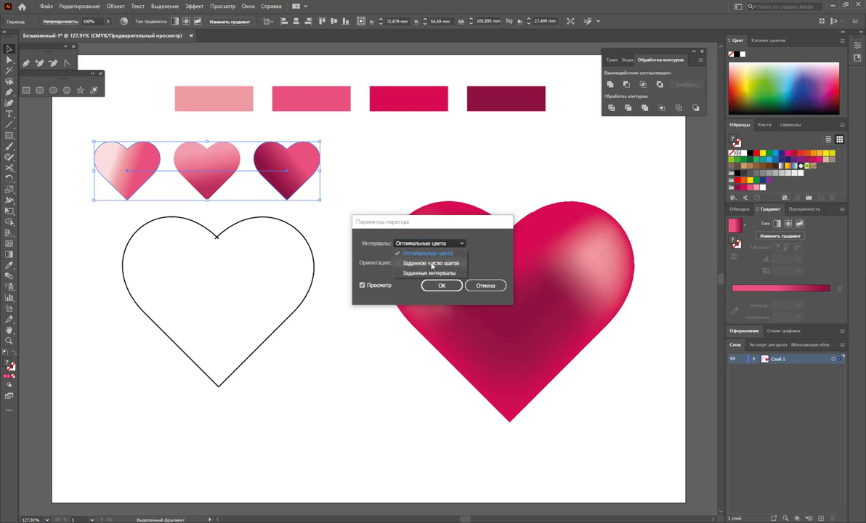
click(430, 255)
text(500)
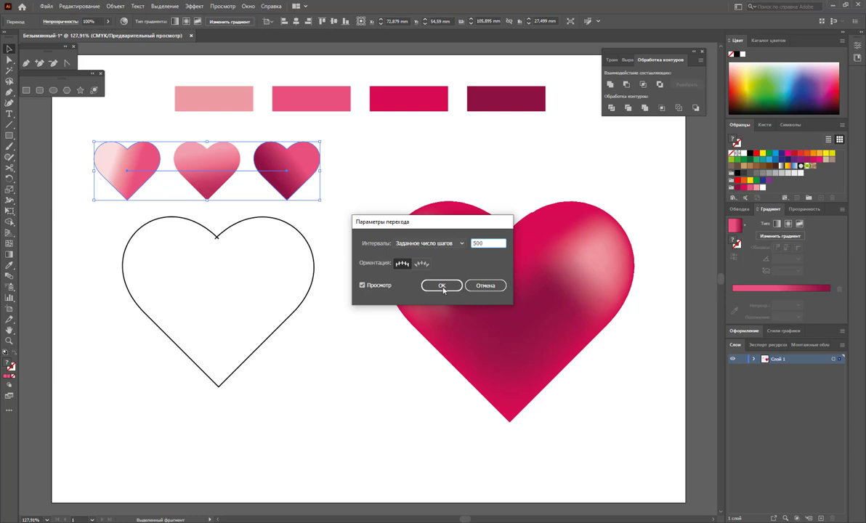
click(440, 287)
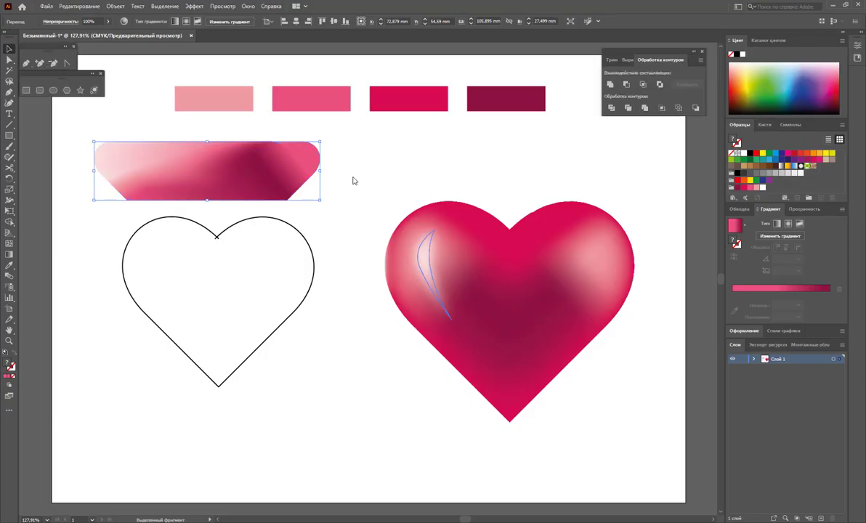
click(352, 180)
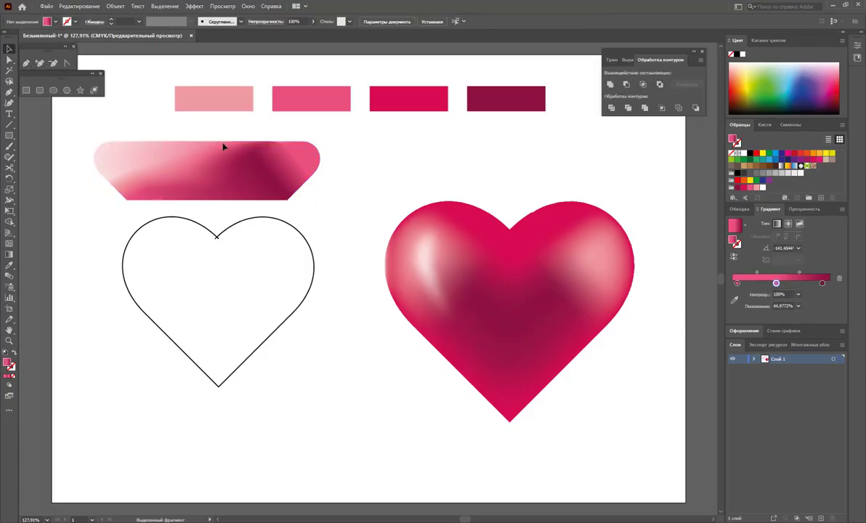
Replace the blend's spine with the large heart outline, then reselect the heart ring
drag(271, 128, 212, 280)
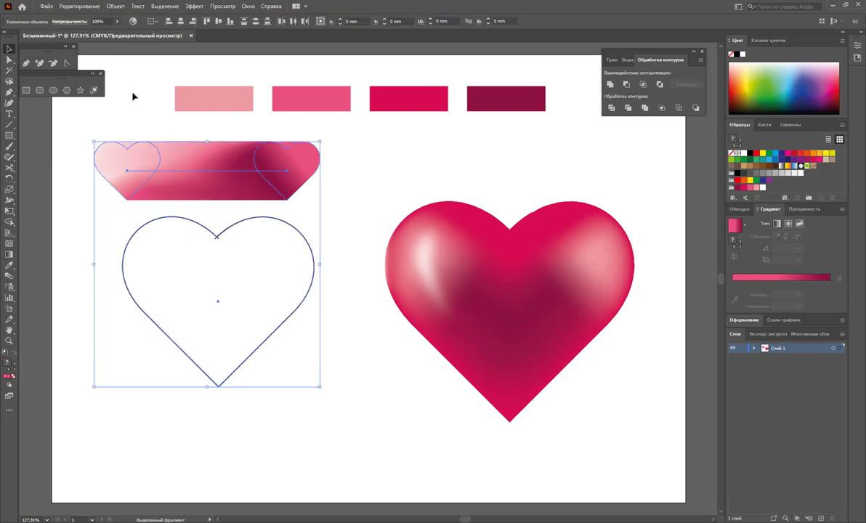
click(115, 6)
mouse_move(182, 251)
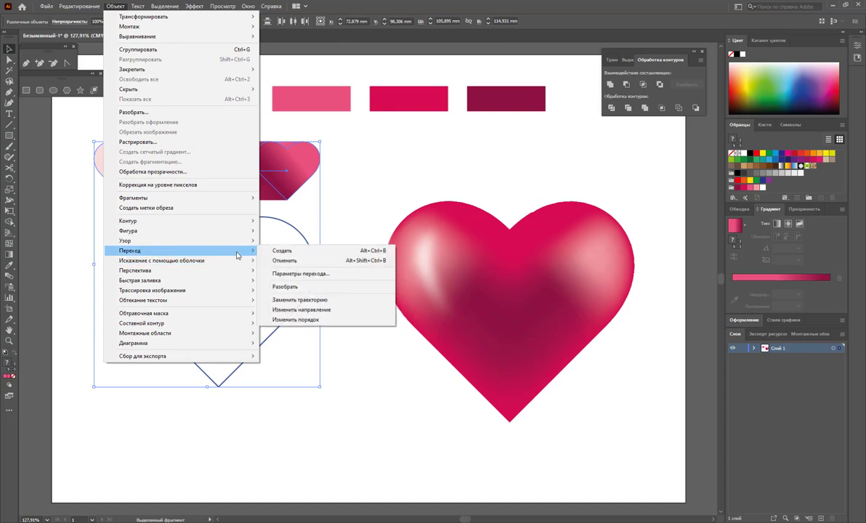
click(296, 301)
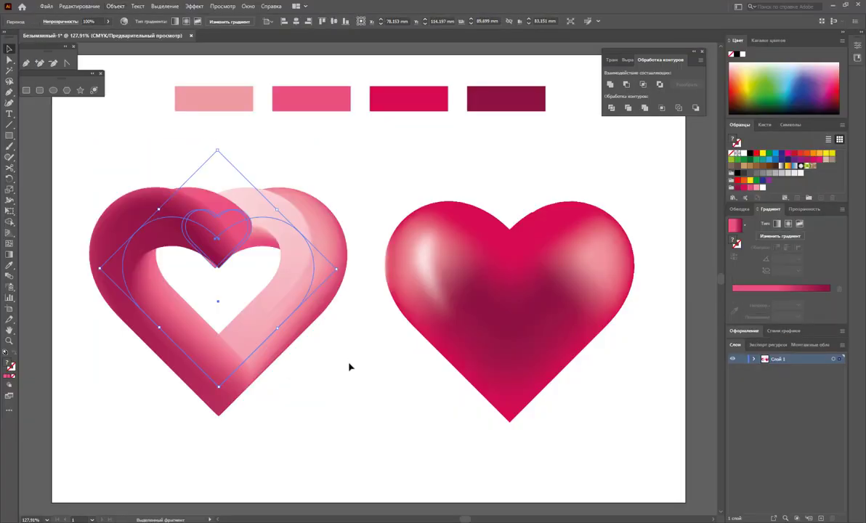
click(349, 367)
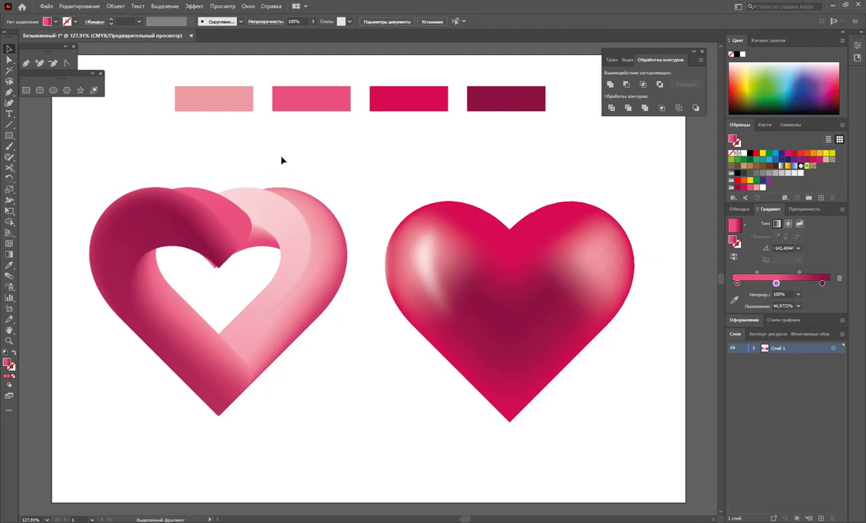
drag(282, 158, 211, 282)
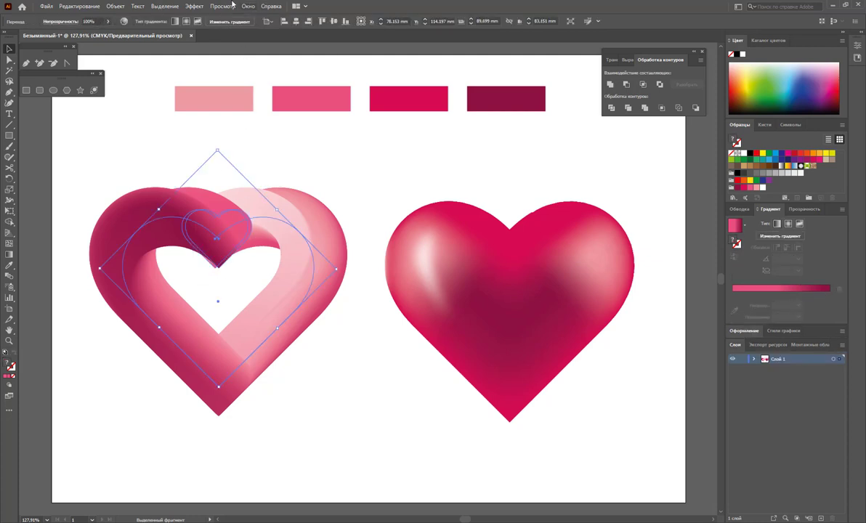
Apply Roughen at 21% size with higher detail to the heart ring and adjust its height
click(194, 6)
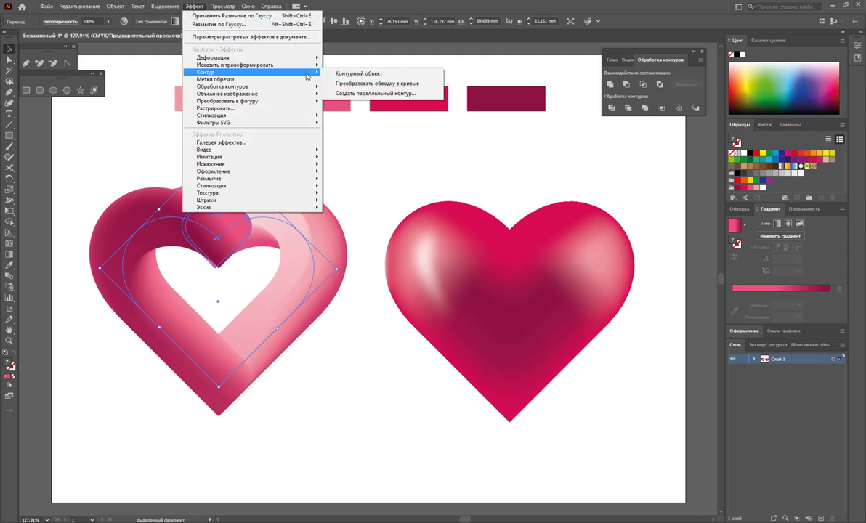
mouse_move(235, 65)
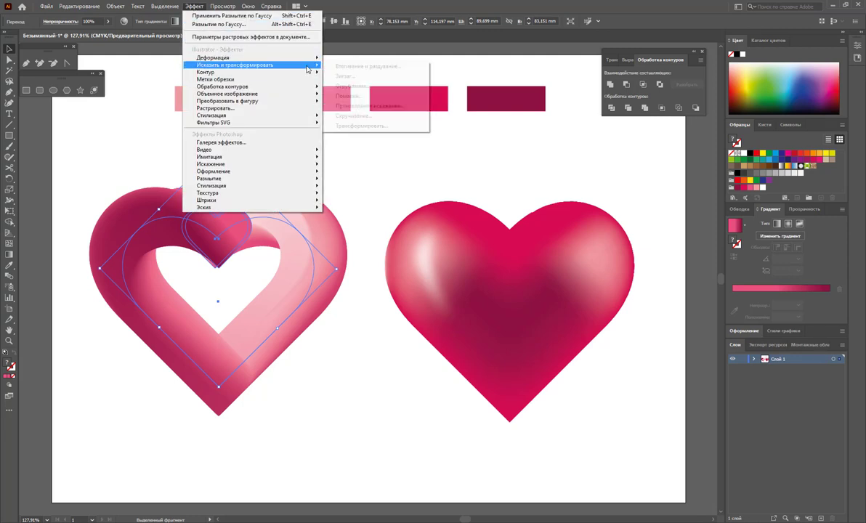
click(358, 86)
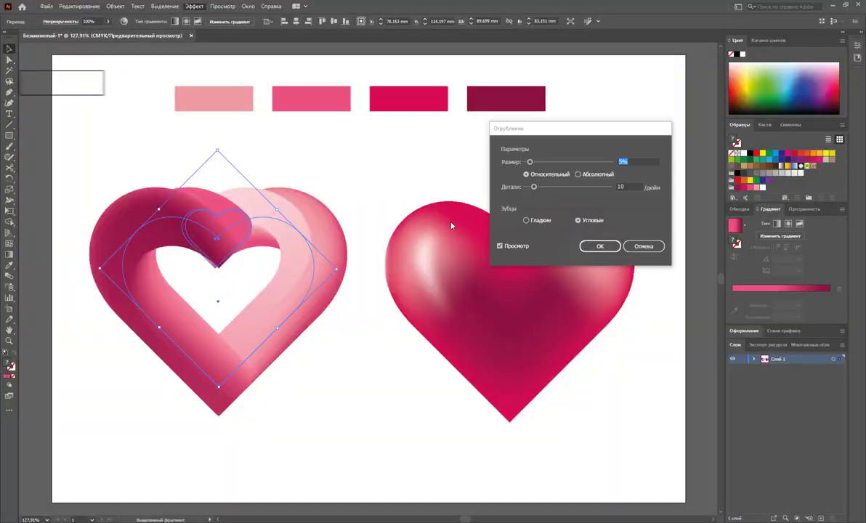
click(543, 161)
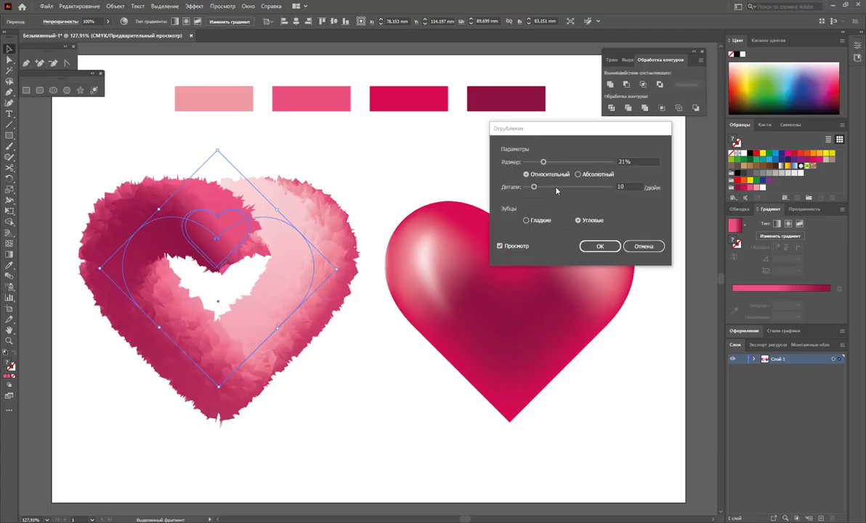
click(560, 187)
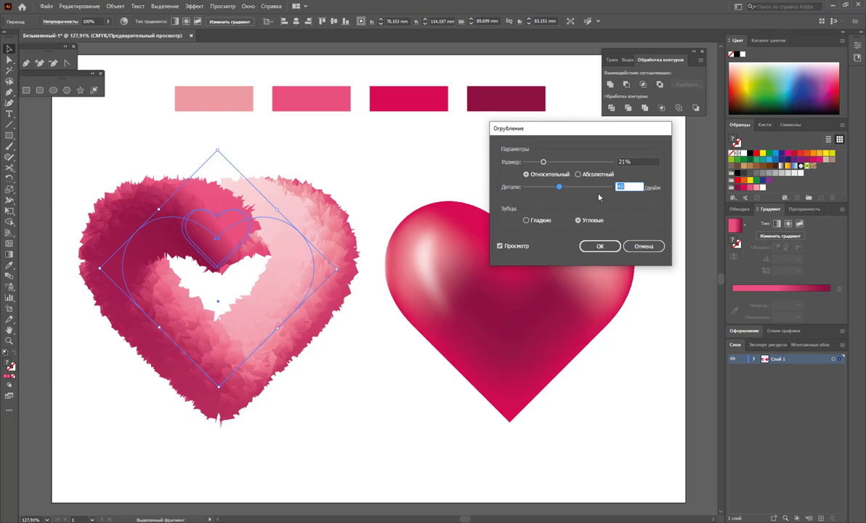
key(shift+Up)
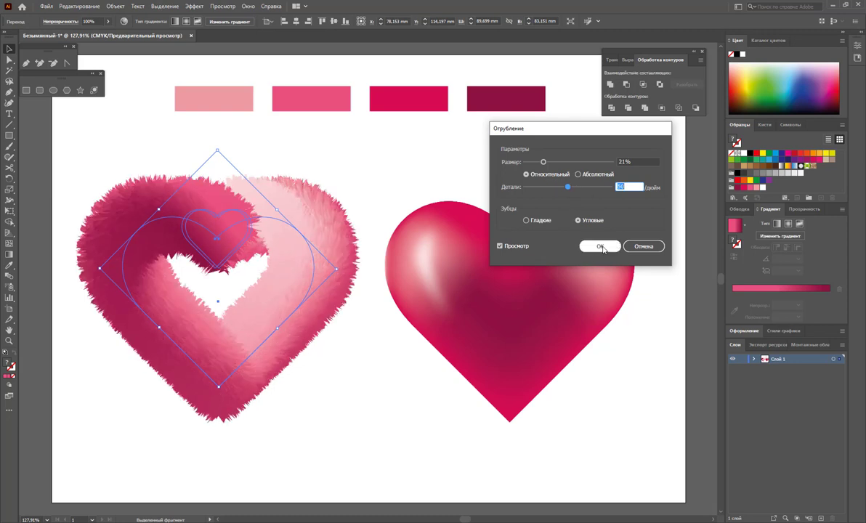
click(600, 247)
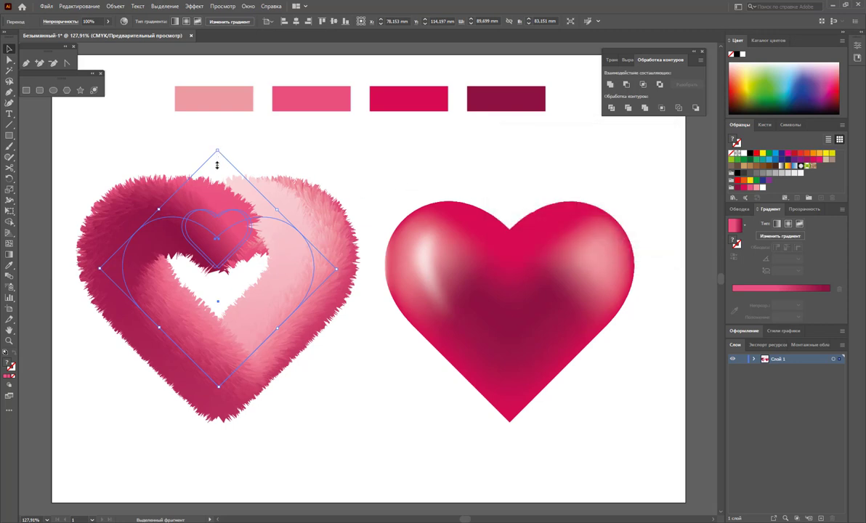
drag(217, 151, 215, 150)
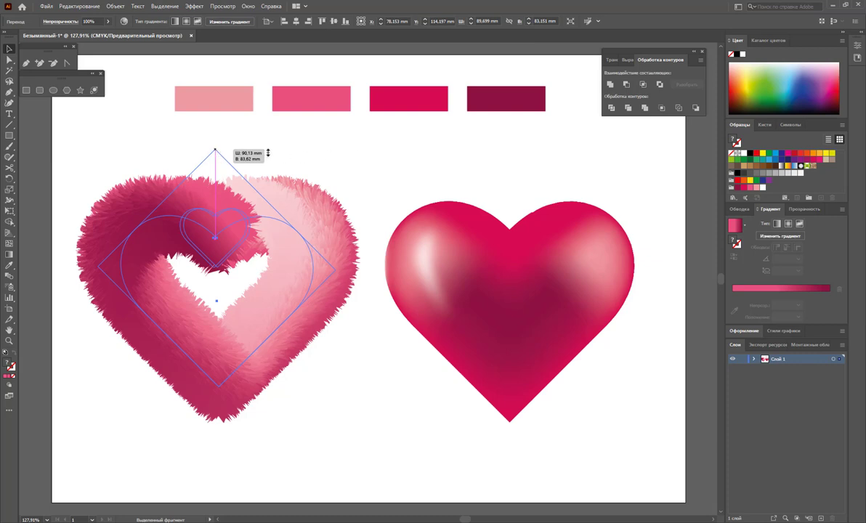
Move the mesh heart slightly up and right, then close the floating Pathfinder panel
click(370, 163)
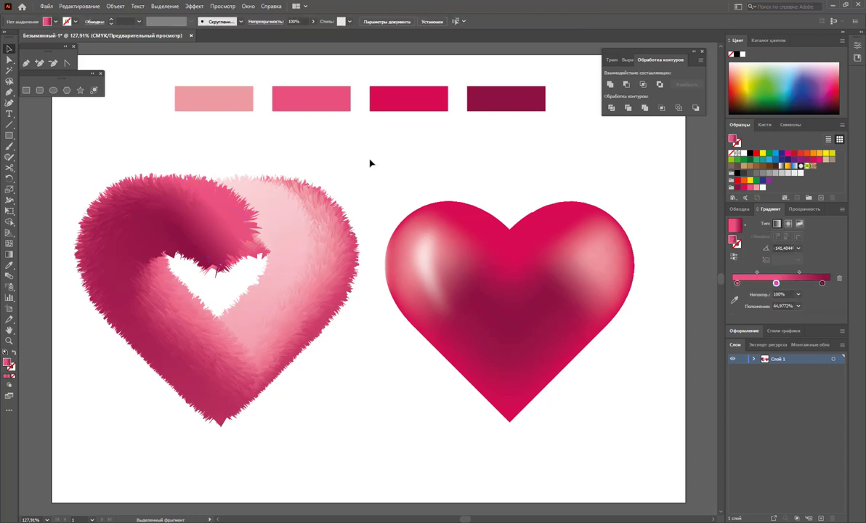
drag(510, 277, 515, 266)
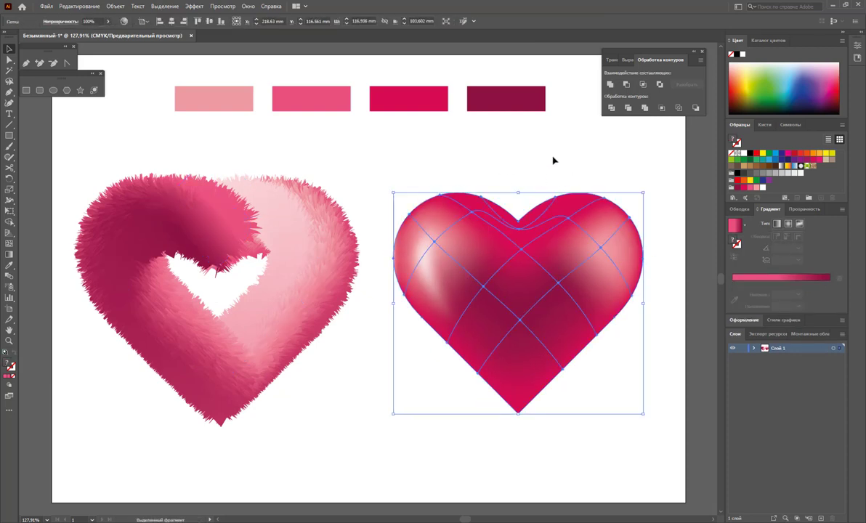
click(615, 149)
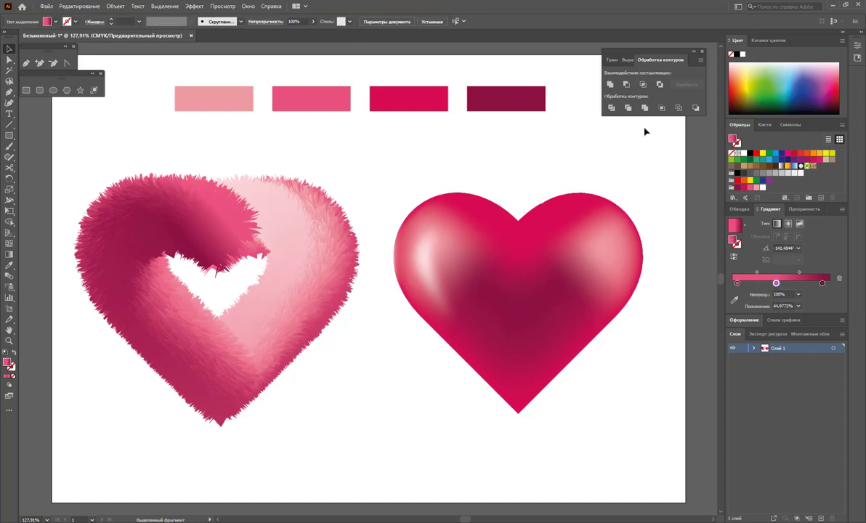
click(702, 53)
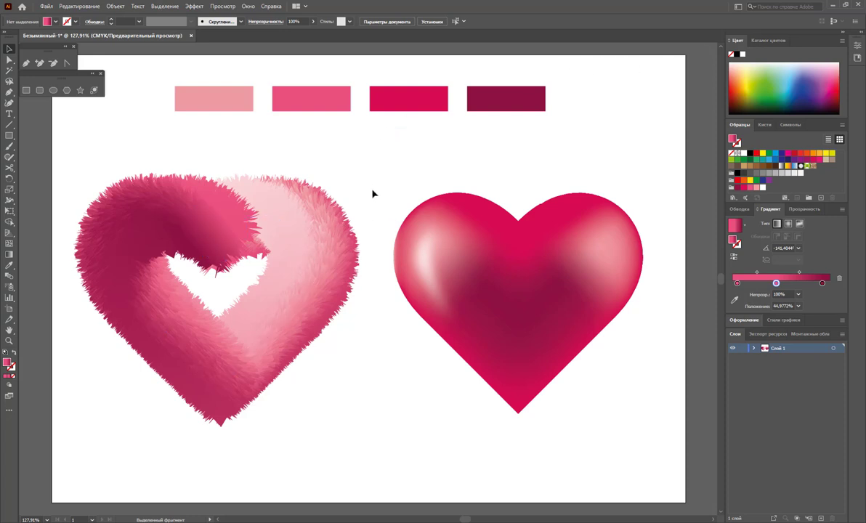